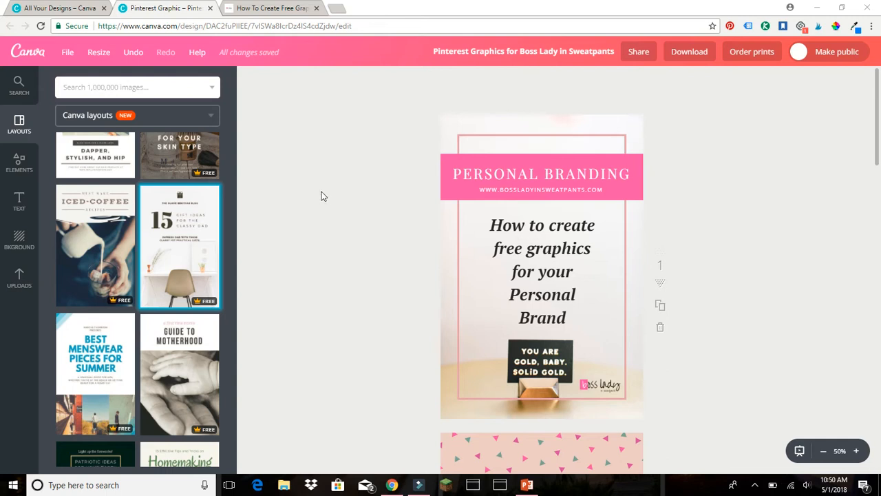
Look through all five pages of the Pinterest graphics design, from the first to the last and back
scroll(353, 216, down, 10)
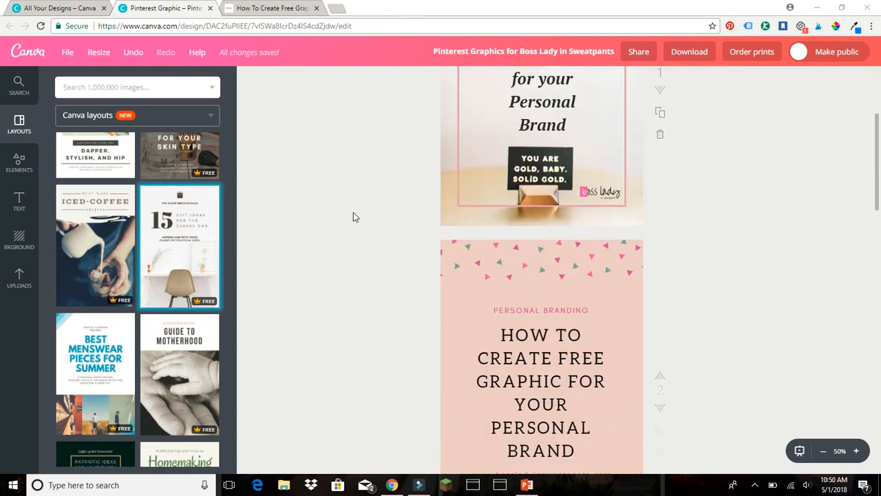
scroll(353, 217, down, 10)
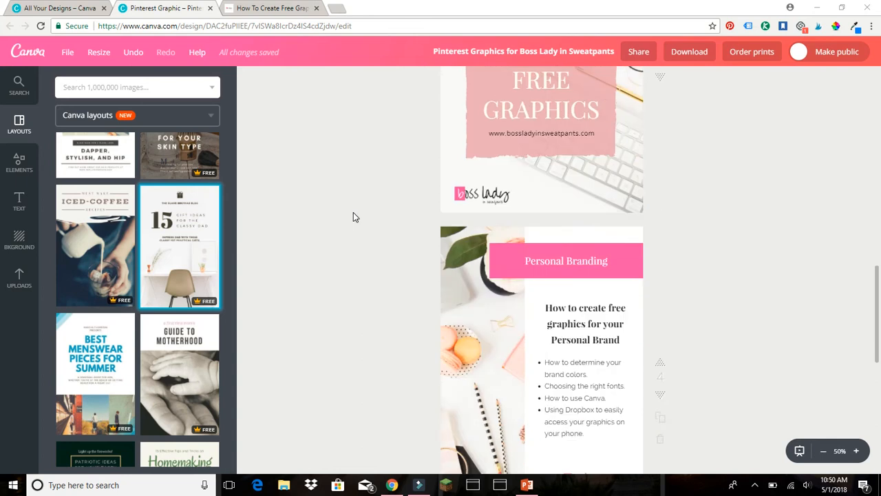
scroll(353, 217, down, 3)
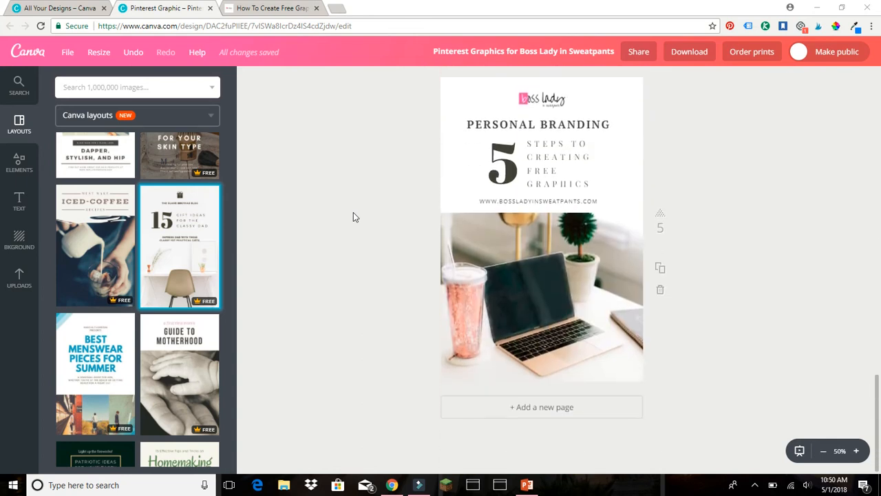
scroll(353, 217, up, 8)
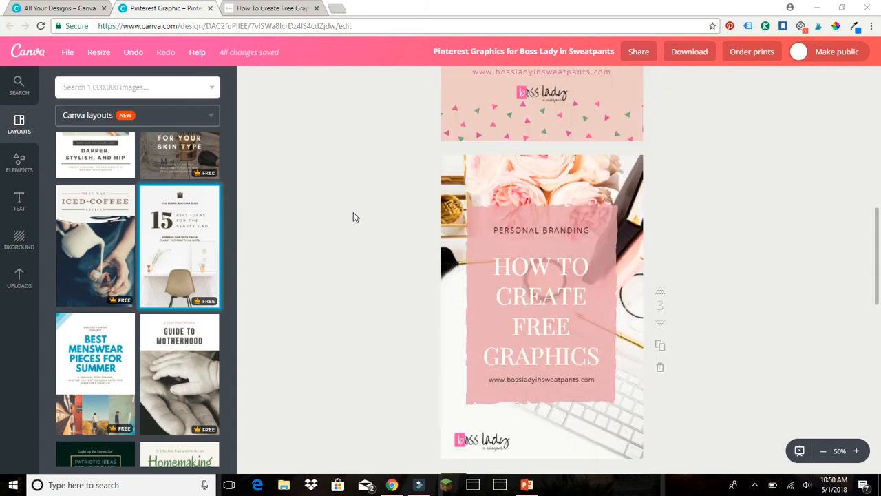
scroll(353, 217, up, 8)
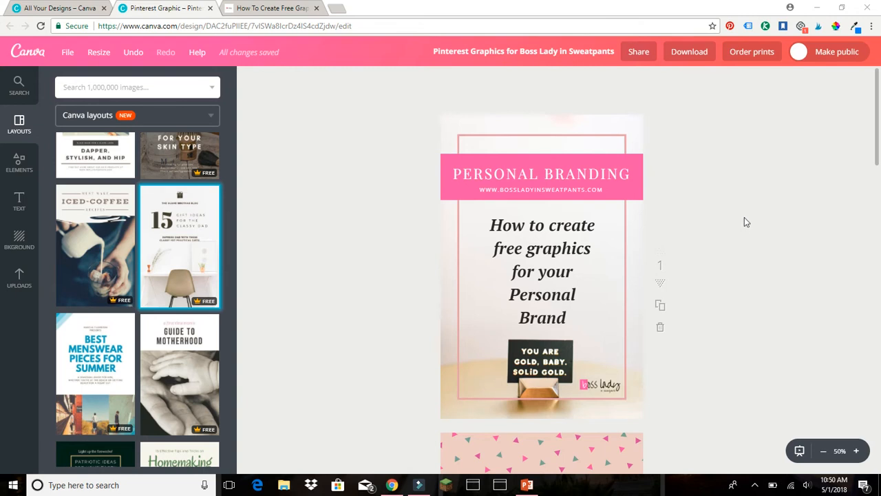
scroll(745, 222, down, 5)
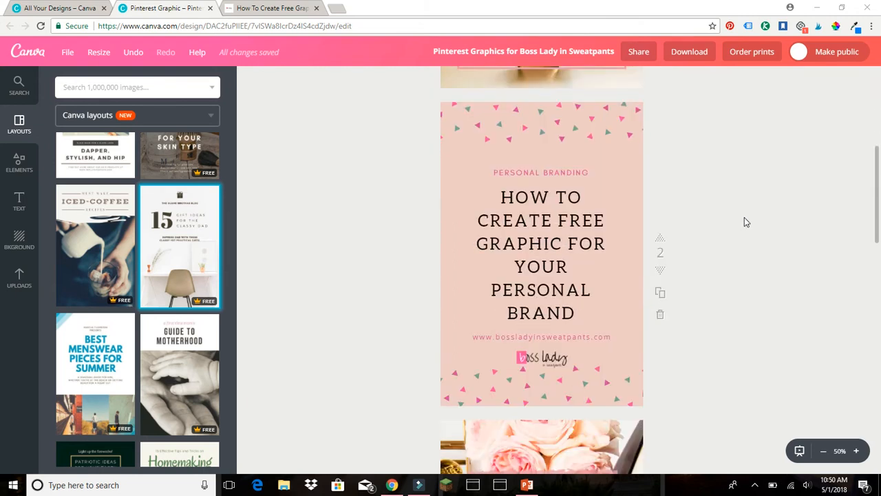
scroll(744, 222, down, 1)
scroll(744, 221, down, 5)
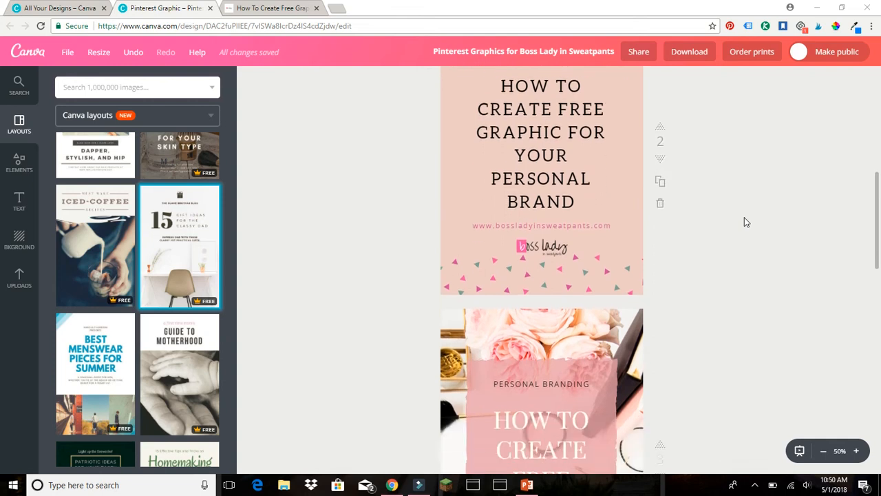
scroll(745, 221, down, 9)
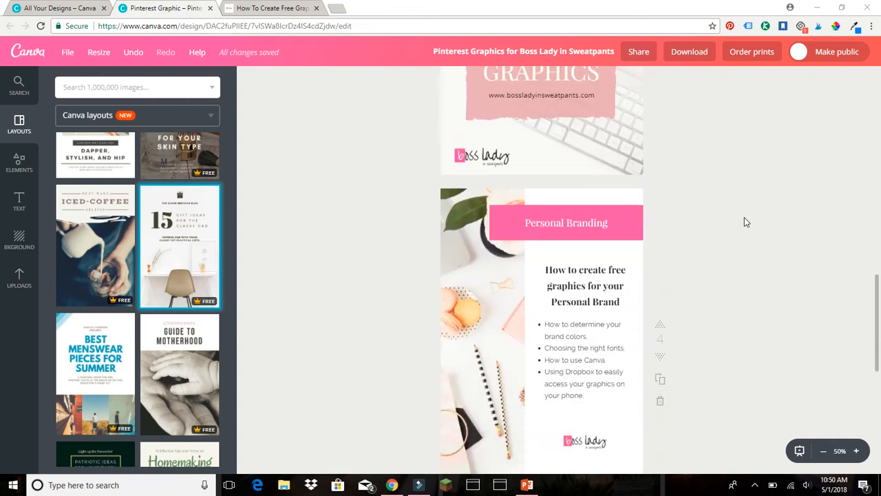
scroll(744, 222, down, 1)
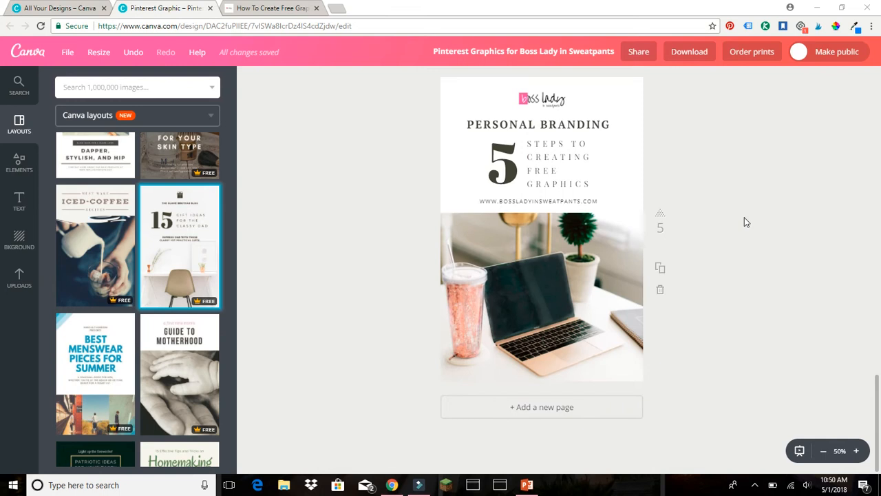
scroll(824, 355, up, 5)
scroll(825, 353, up, 15)
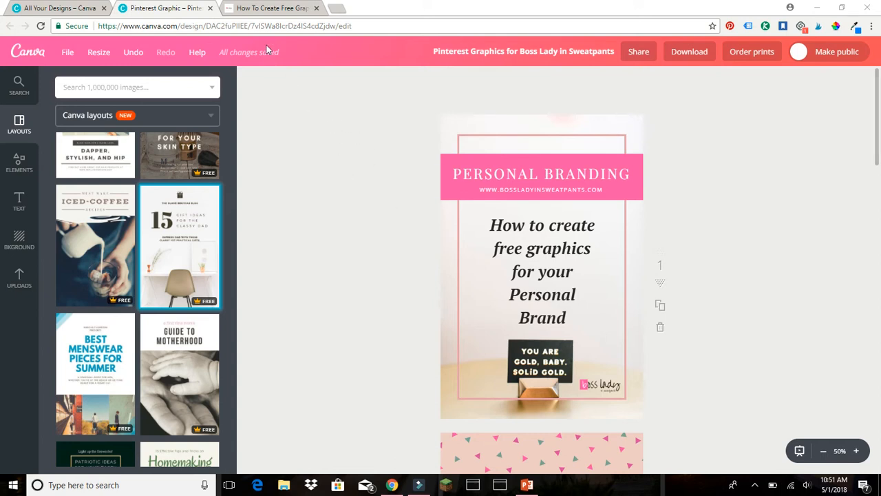
Switch to the blog post "How To Create Free Graphics For Your Personal Brand" and skim its content
click(266, 10)
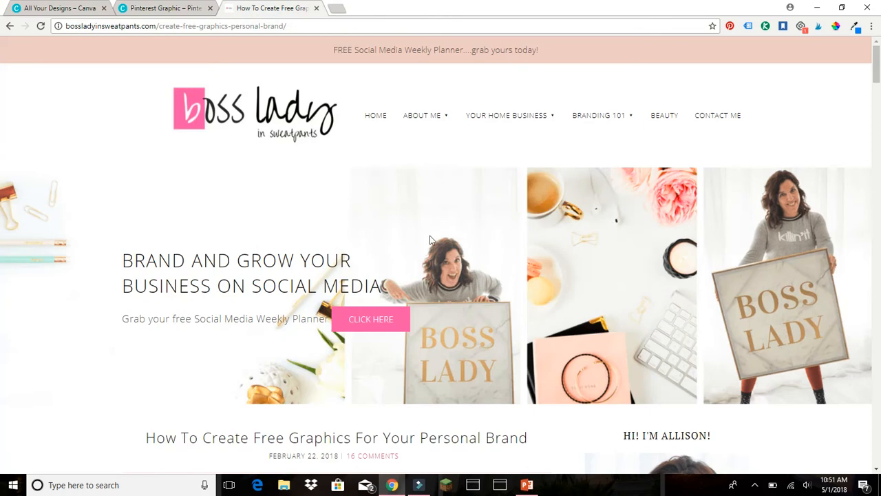
scroll(379, 196, down, 3)
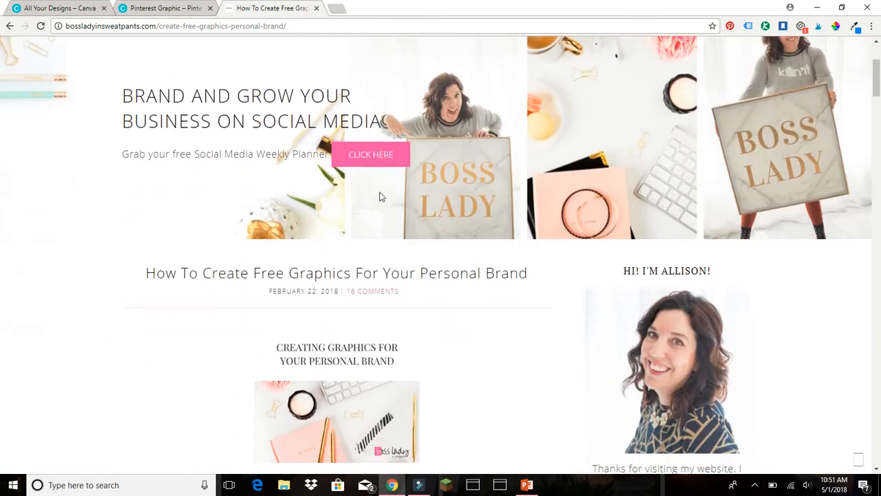
scroll(405, 186, down, 10)
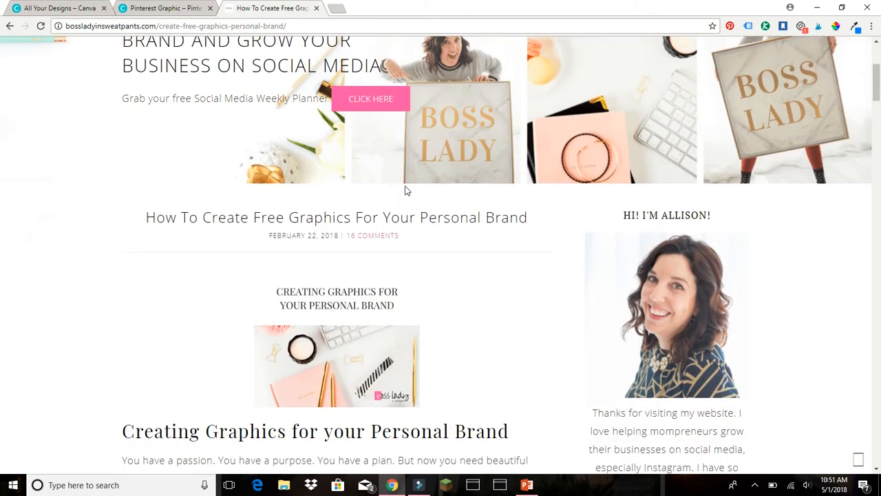
scroll(407, 186, down, 15)
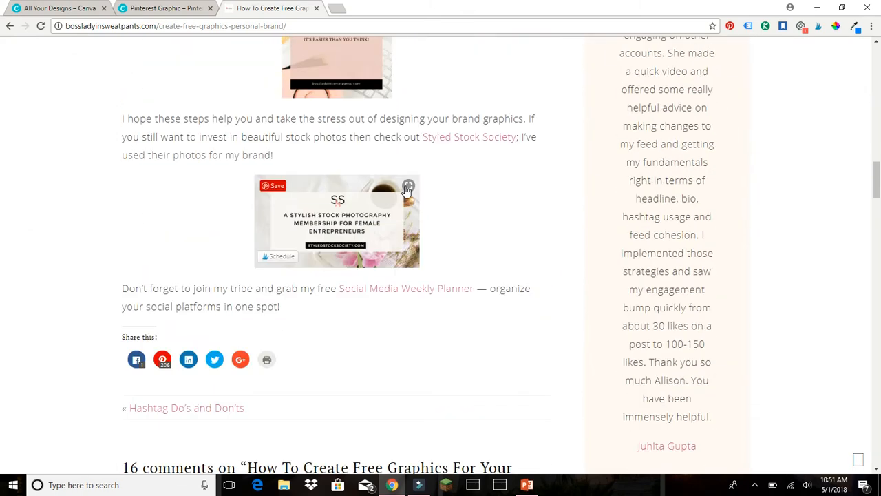
scroll(406, 187, up, 20)
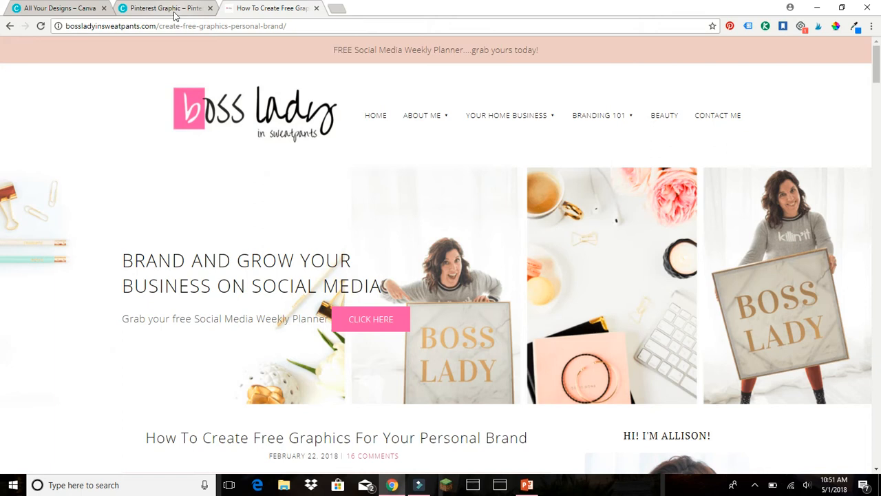
Return to the finished Pinterest graphics design and compare the text, images and branding on its five pages
click(174, 14)
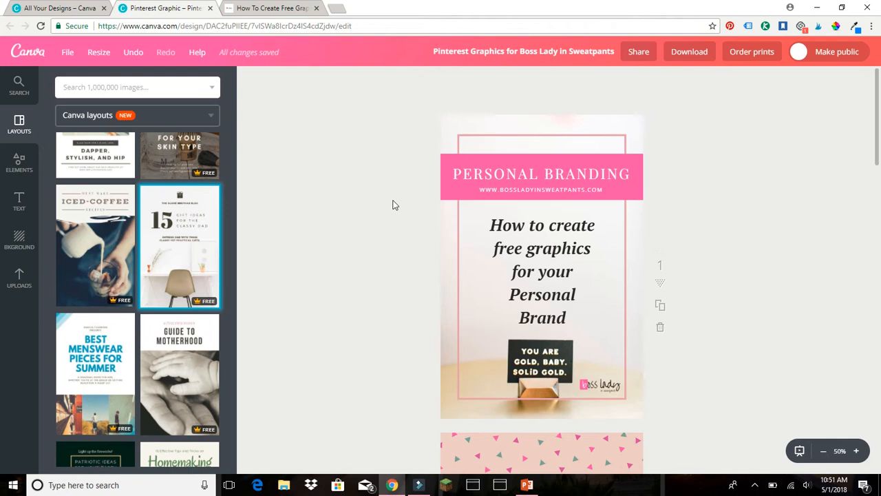
scroll(393, 204, down, 5)
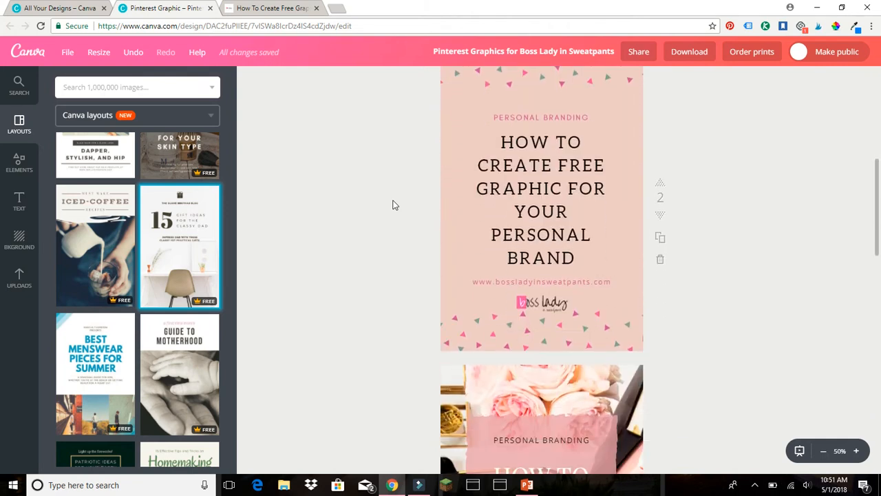
scroll(394, 205, down, 4)
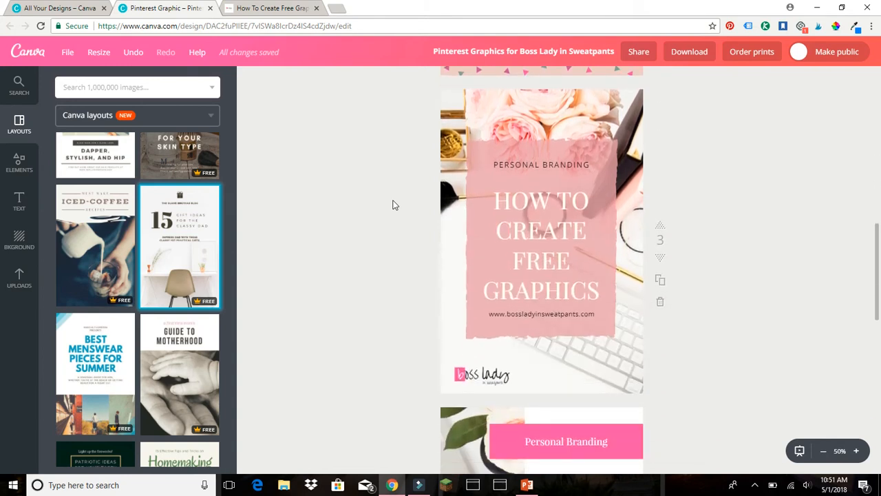
scroll(393, 205, down, 7)
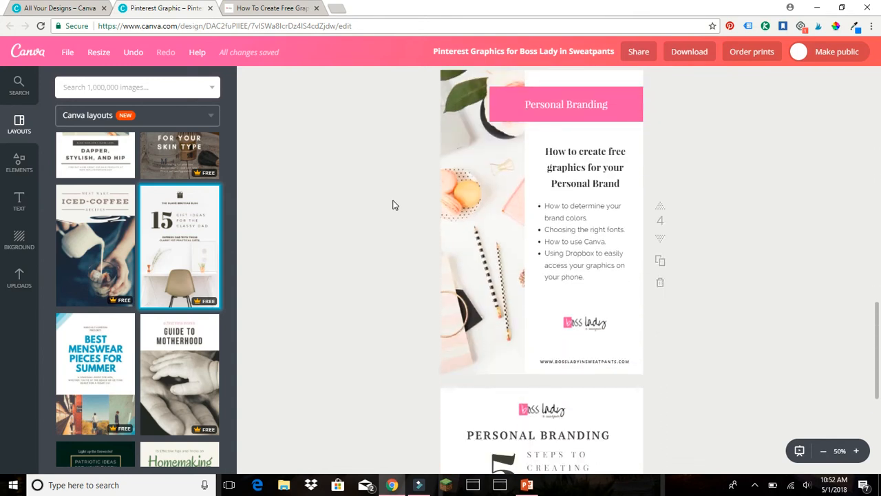
scroll(393, 204, down, 1)
scroll(393, 205, up, 10)
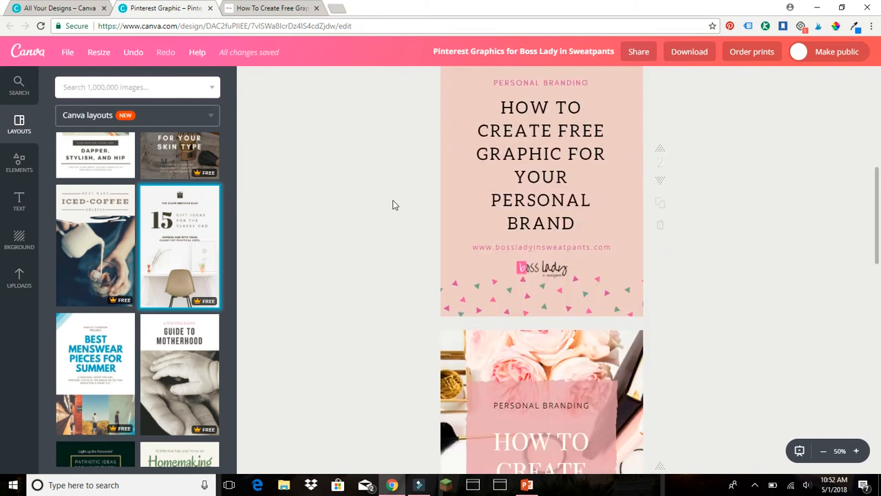
scroll(393, 204, up, 6)
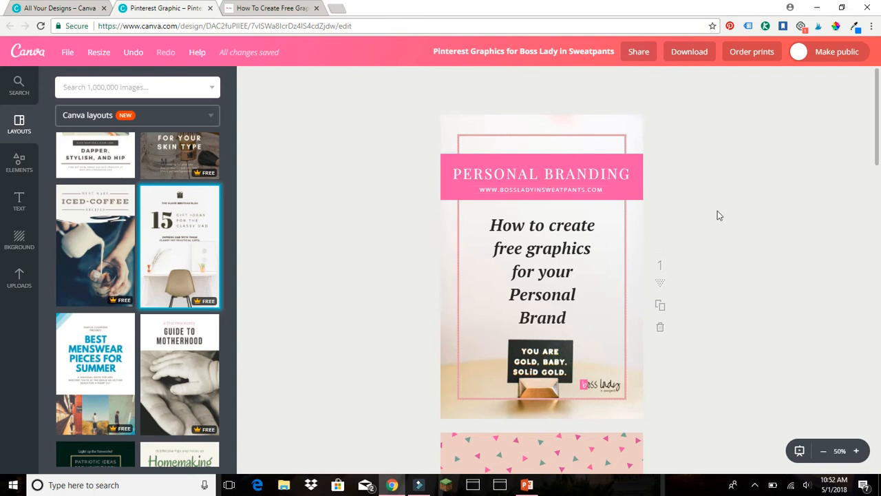
scroll(720, 213, down, 2)
scroll(721, 218, down, 3)
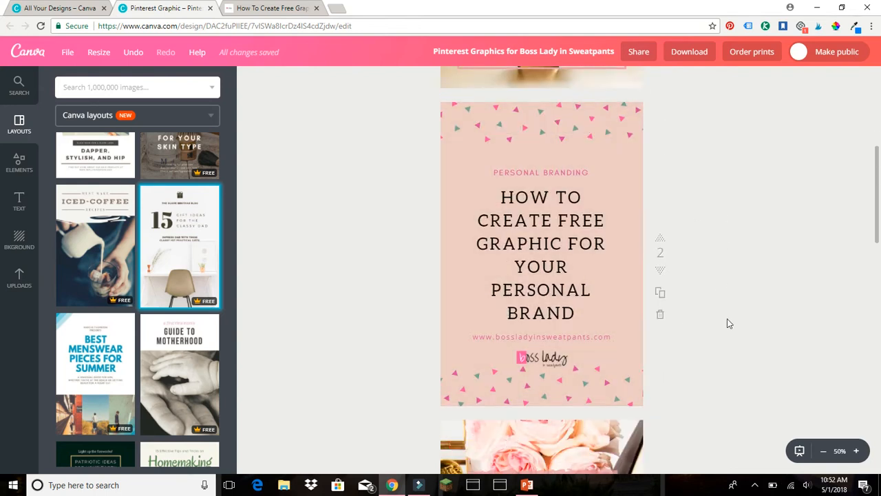
scroll(727, 322, down, 5)
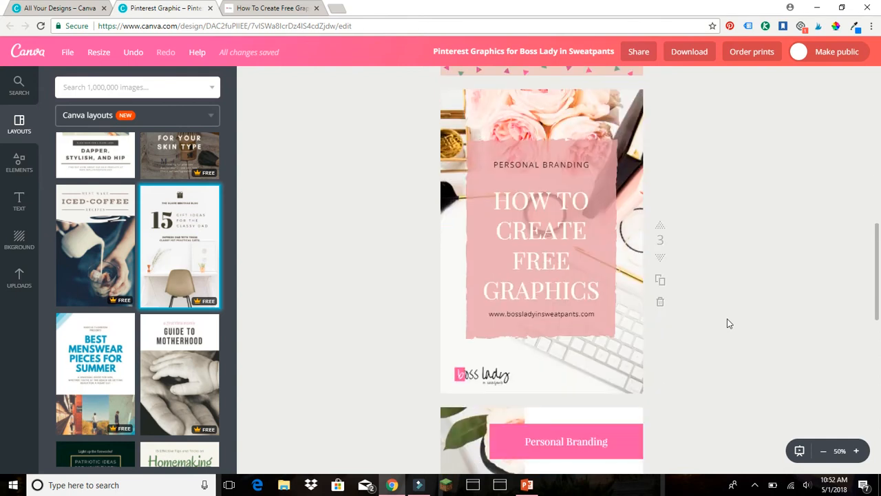
scroll(729, 323, down, 5)
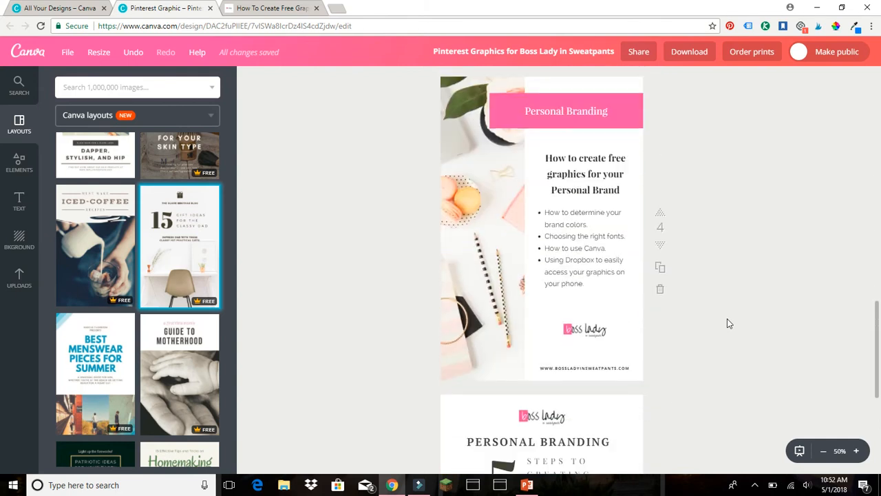
scroll(750, 333, down, 4)
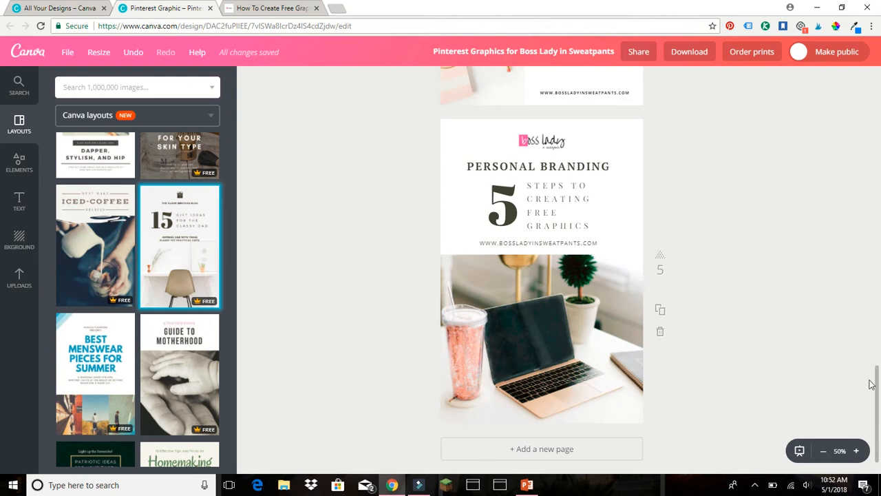
drag(878, 387, 875, 71)
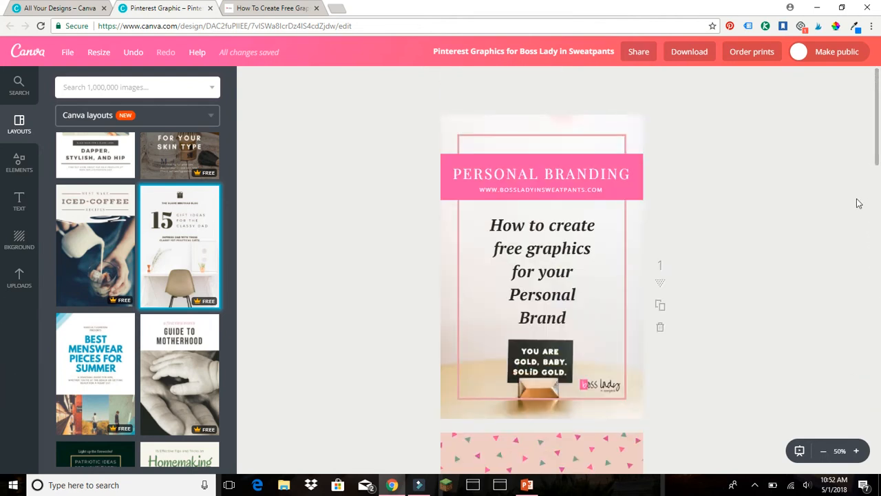
scroll(772, 234, down, 18)
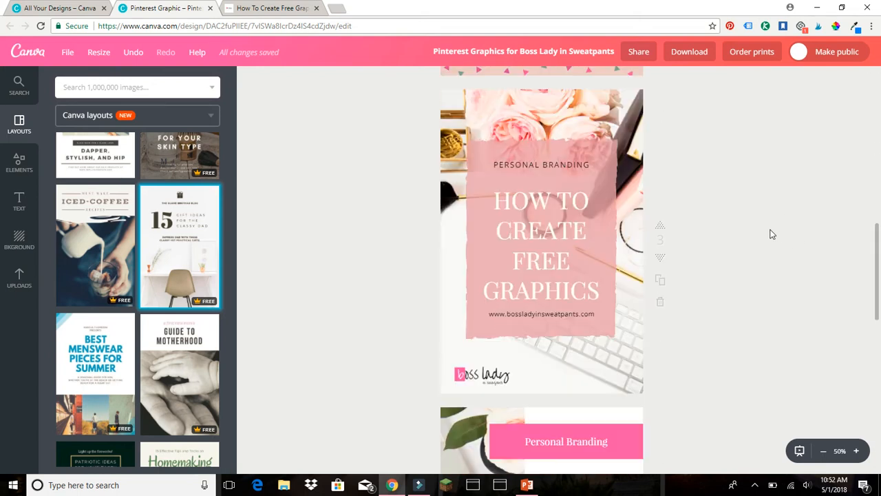
scroll(772, 234, down, 1)
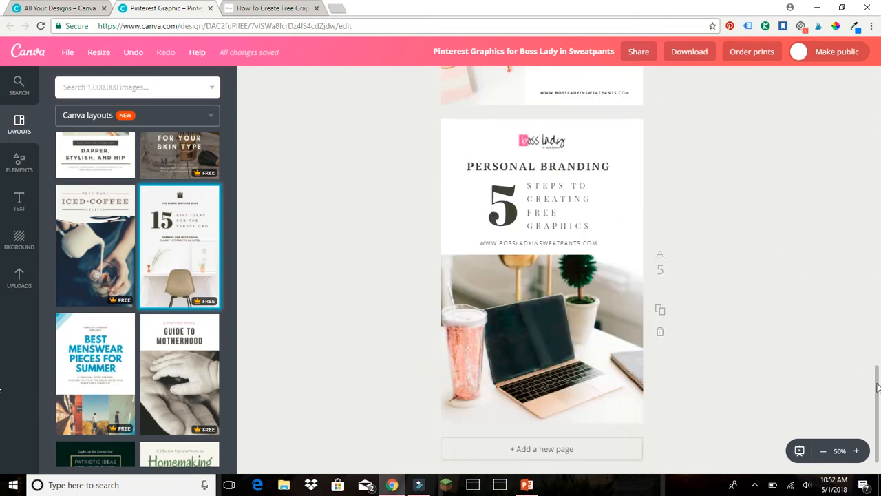
drag(878, 372, 870, 76)
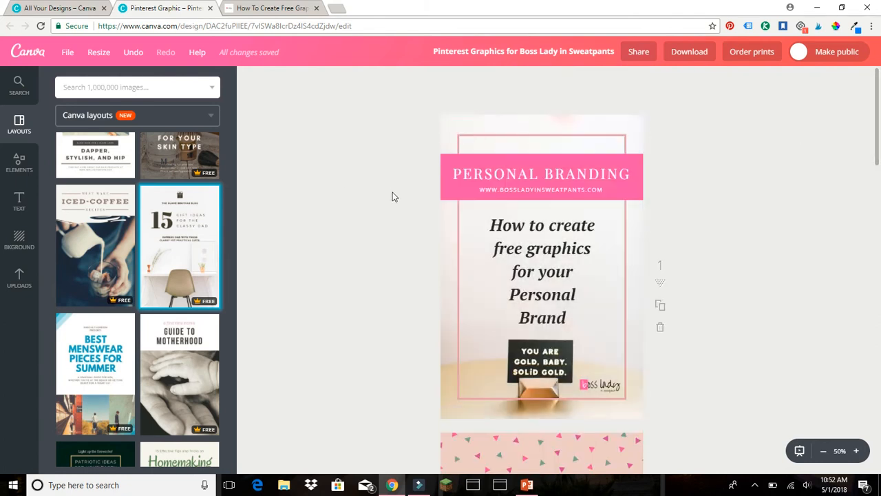
Create a new blank Pinterest Graphic design from the Canva home page
click(44, 10)
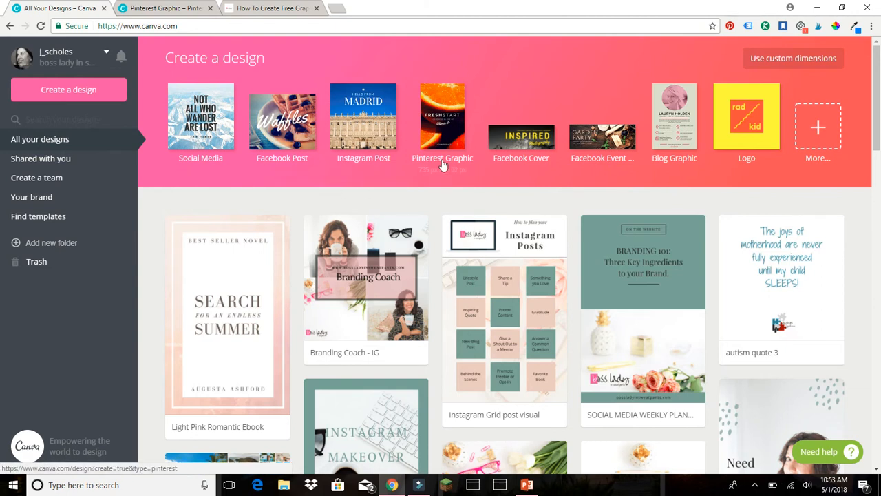
click(441, 120)
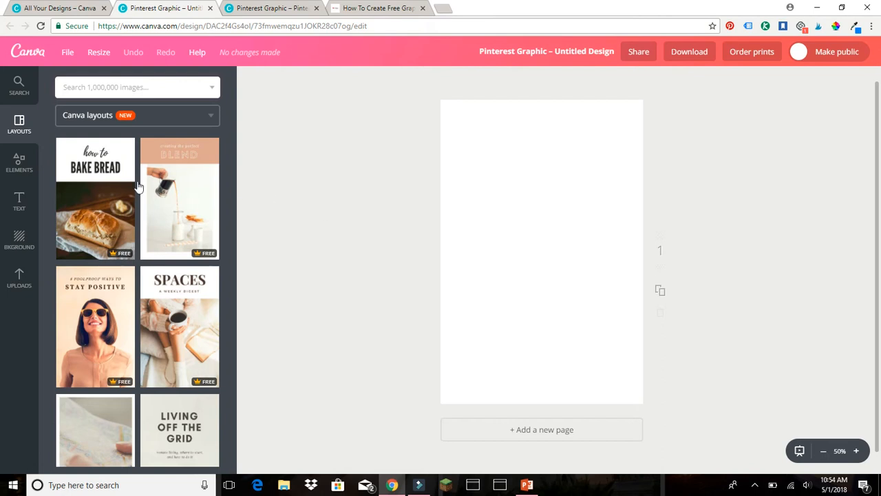
Browse the Canva layouts for Pinterest graphics to find a suitable template for the blank page
scroll(140, 185, down, 1)
scroll(140, 185, down, 8)
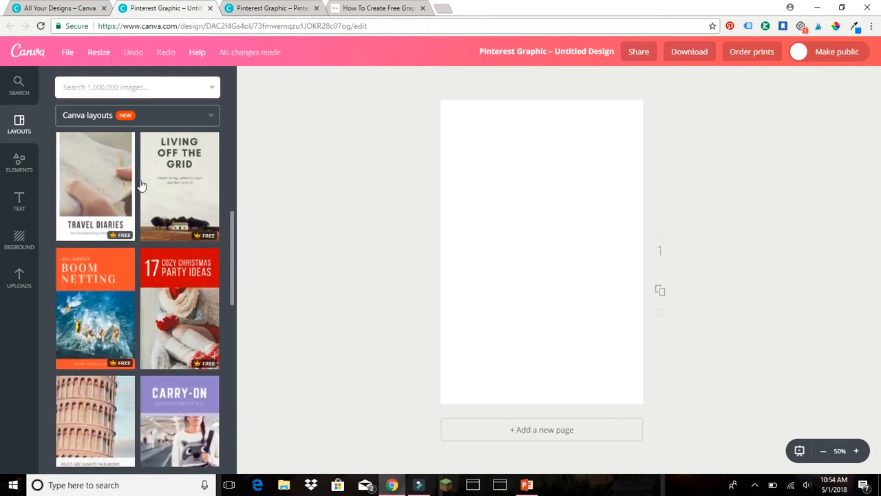
scroll(140, 185, down, 10)
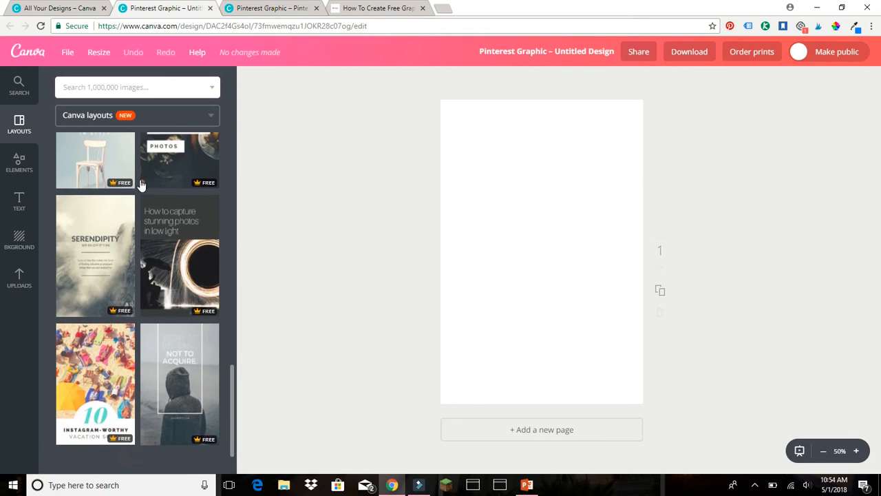
scroll(140, 185, down, 4)
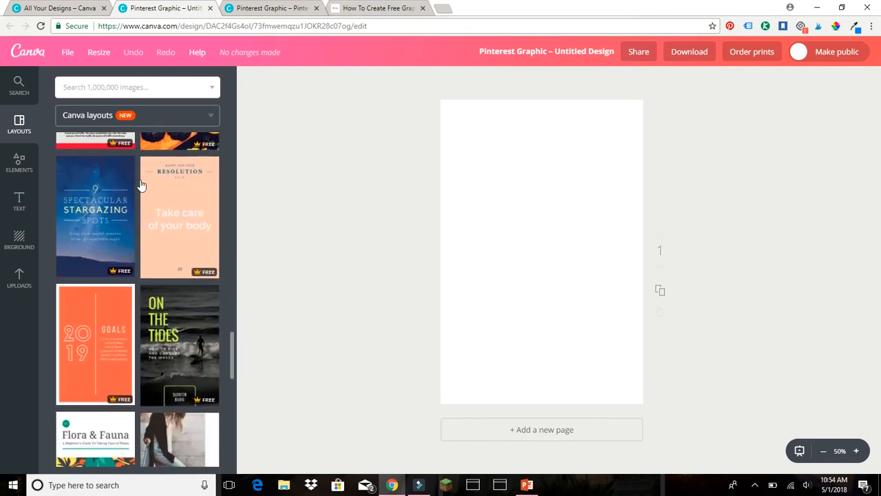
scroll(140, 184, down, 7)
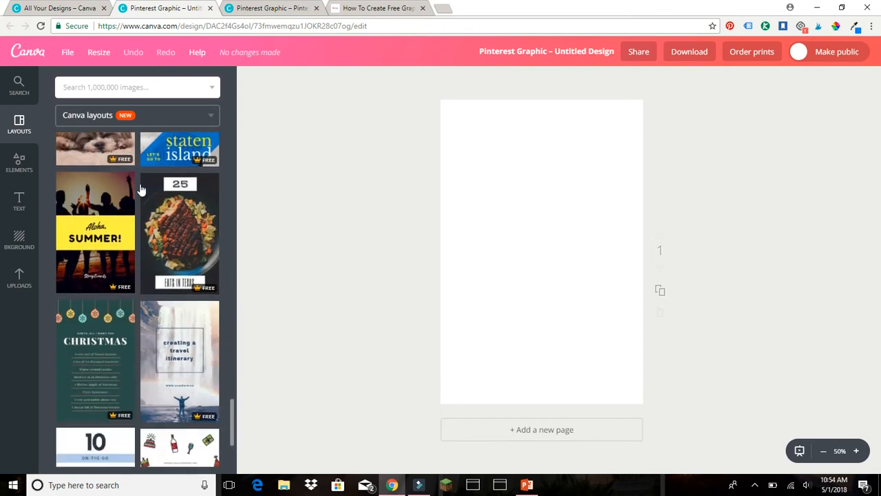
scroll(137, 212, down, 3)
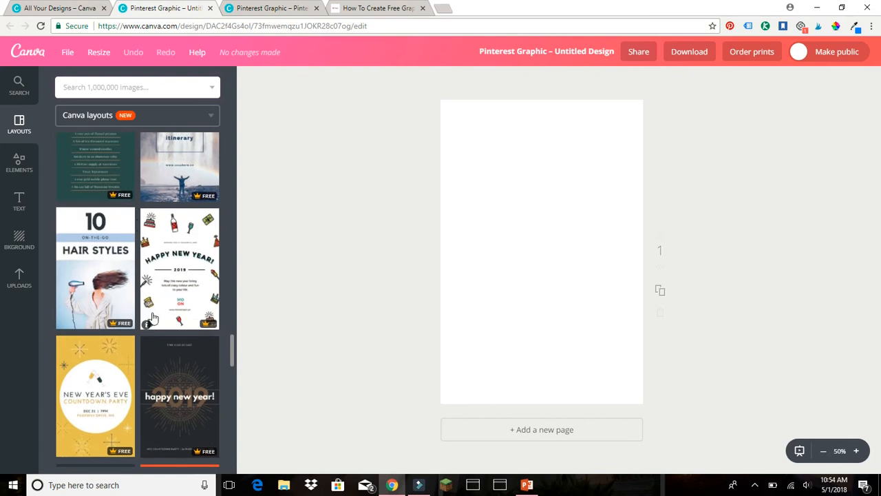
scroll(153, 317, up, 10)
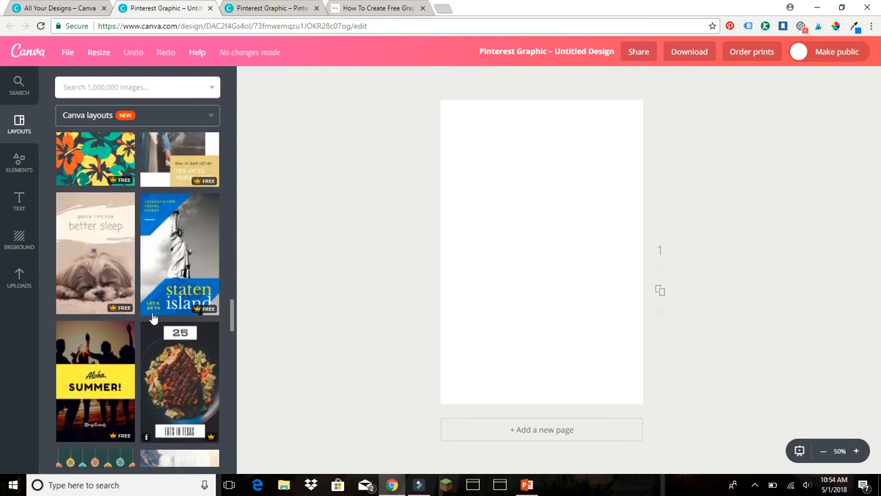
scroll(153, 317, up, 6)
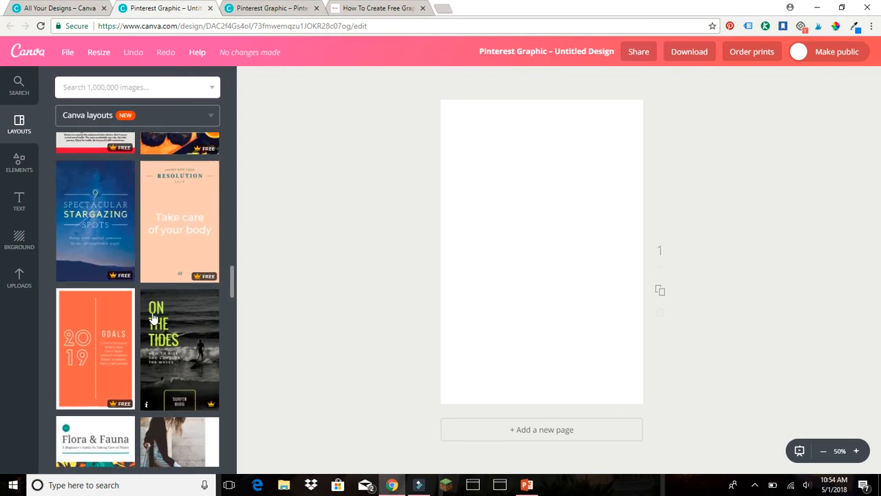
scroll(153, 317, up, 8)
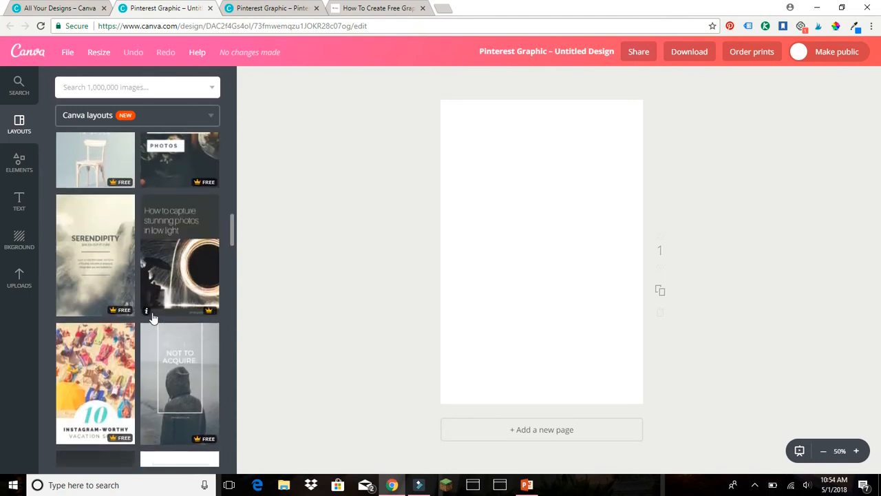
scroll(153, 317, up, 6)
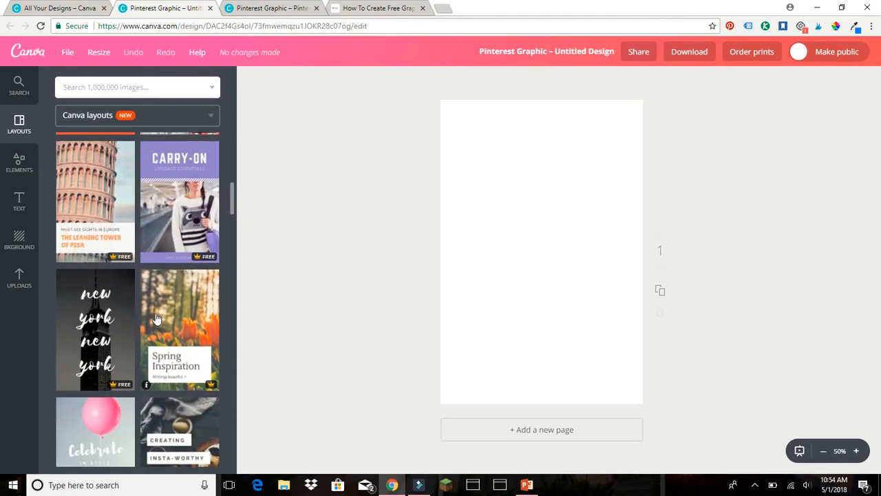
scroll(157, 318, up, 2)
scroll(157, 318, down, 9)
scroll(157, 318, down, 10)
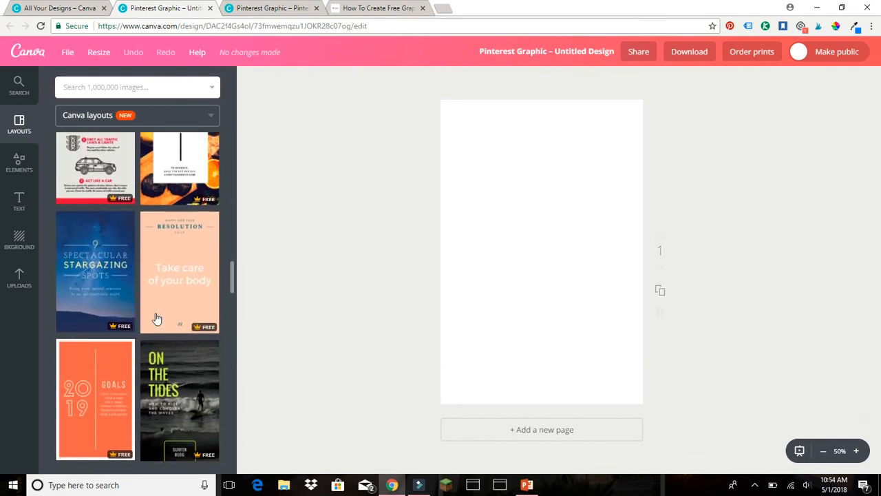
scroll(157, 318, down, 10)
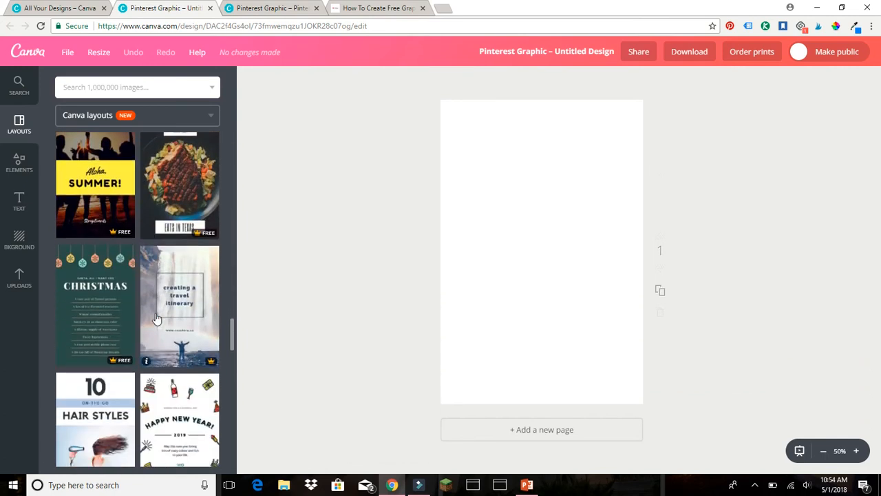
scroll(157, 318, down, 10)
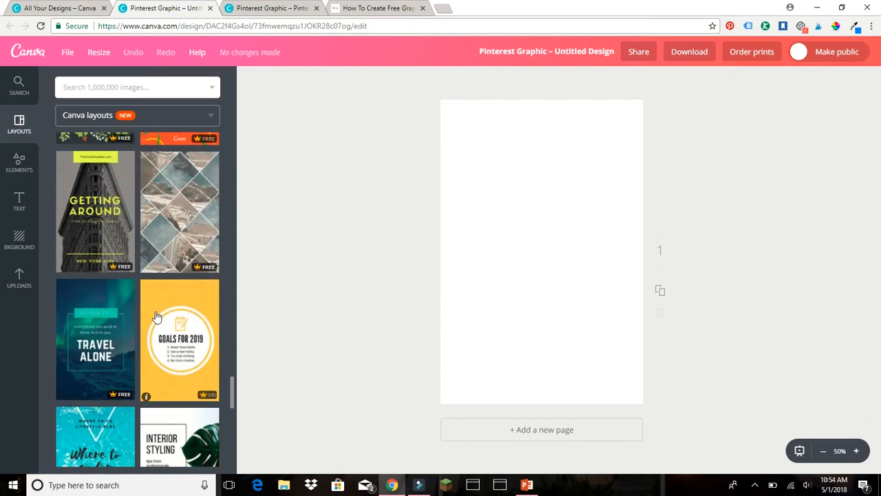
scroll(157, 317, down, 7)
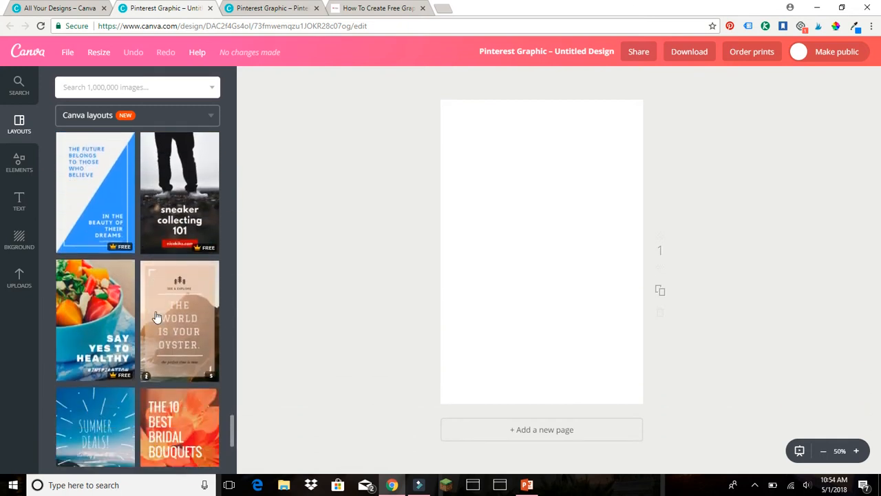
scroll(156, 317, down, 4)
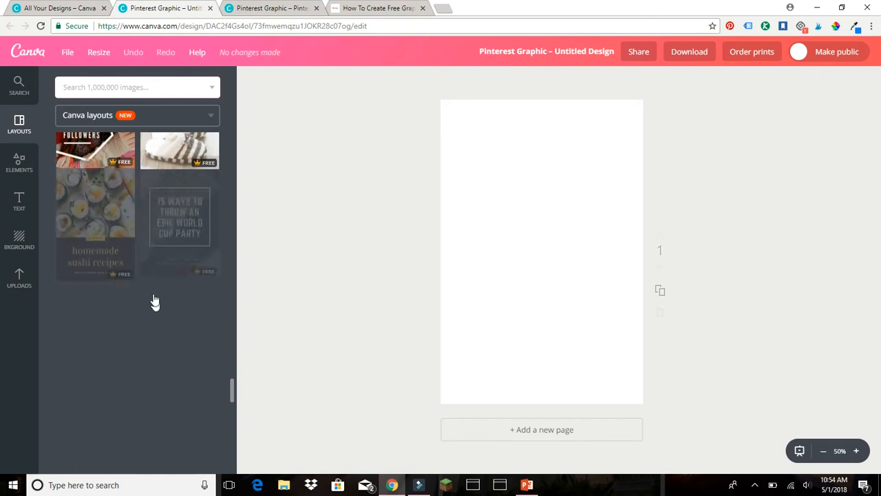
scroll(169, 300, down, 8)
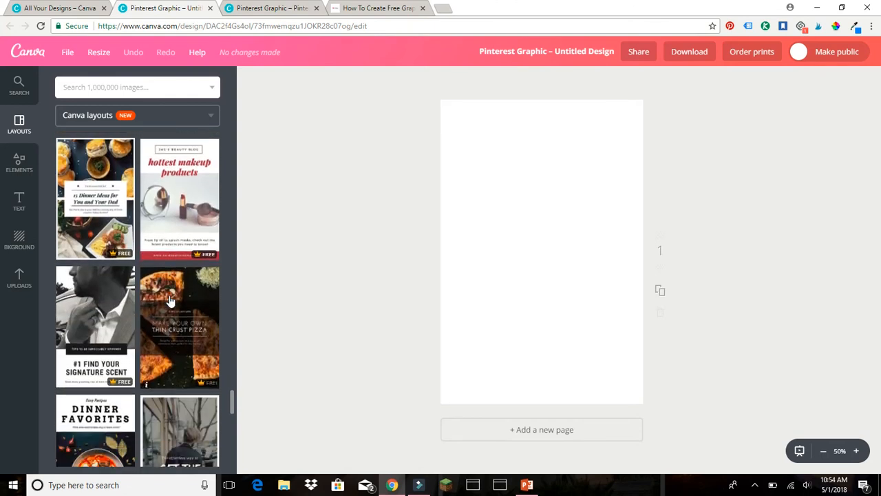
scroll(170, 300, down, 8)
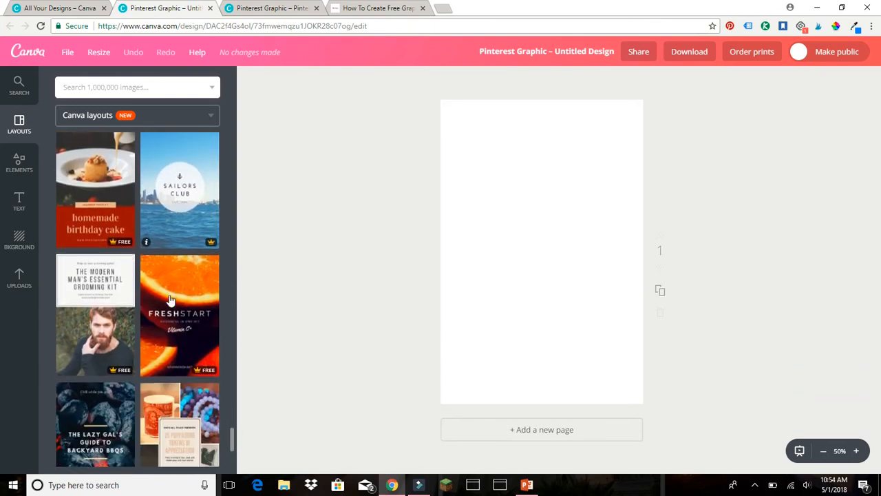
scroll(165, 282, down, 4)
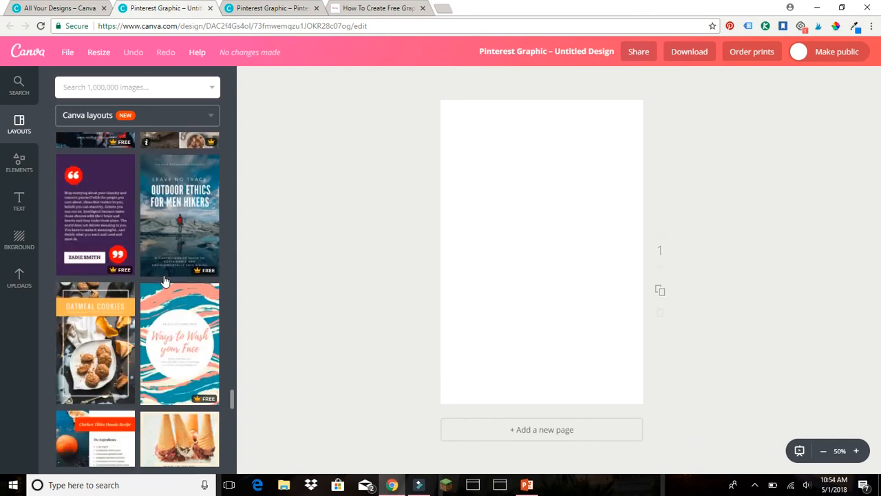
scroll(166, 281, down, 2)
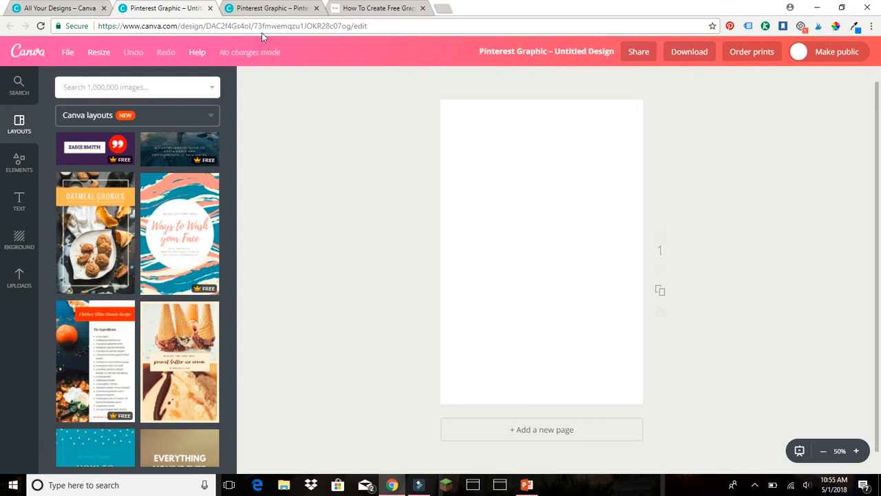
Check the finished Personal Branding graphic for reference and apply the matching Oatmeal Cookies layout to the blank Pinterest design
click(261, 10)
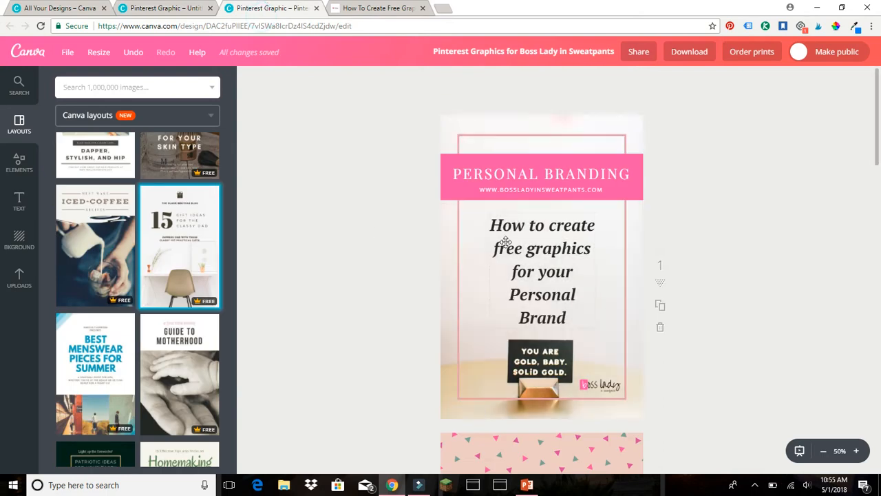
click(143, 9)
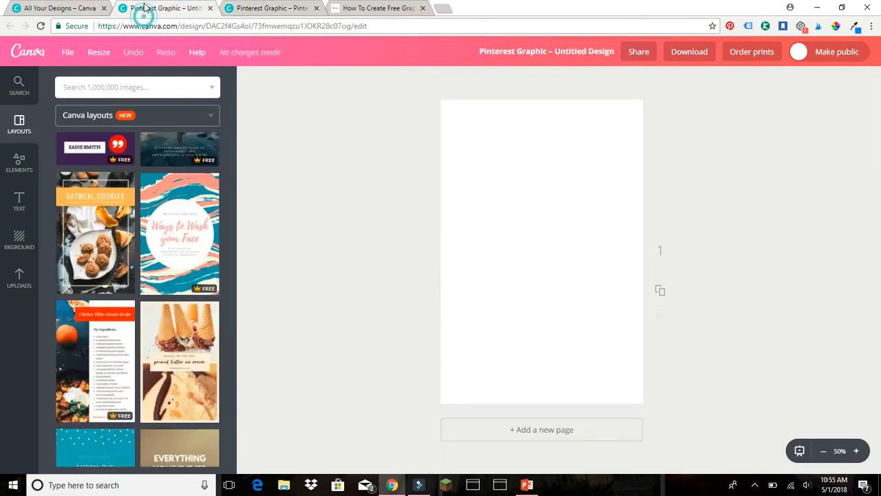
click(103, 234)
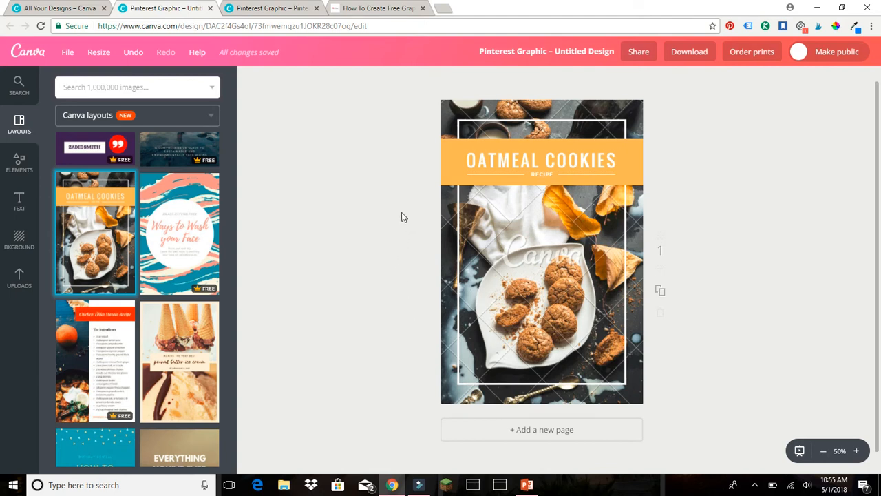
Recolor the banner behind the "OATMEAL COOKIES" title with the first bright pink brand color
click(450, 178)
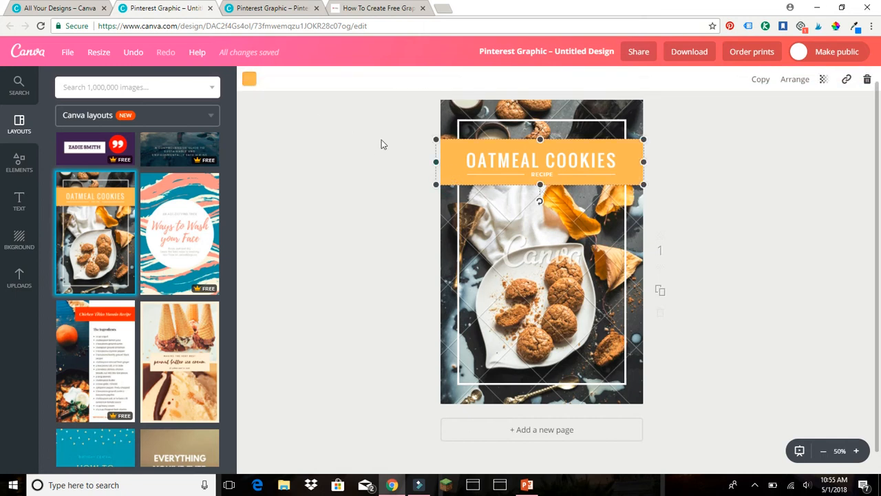
click(250, 80)
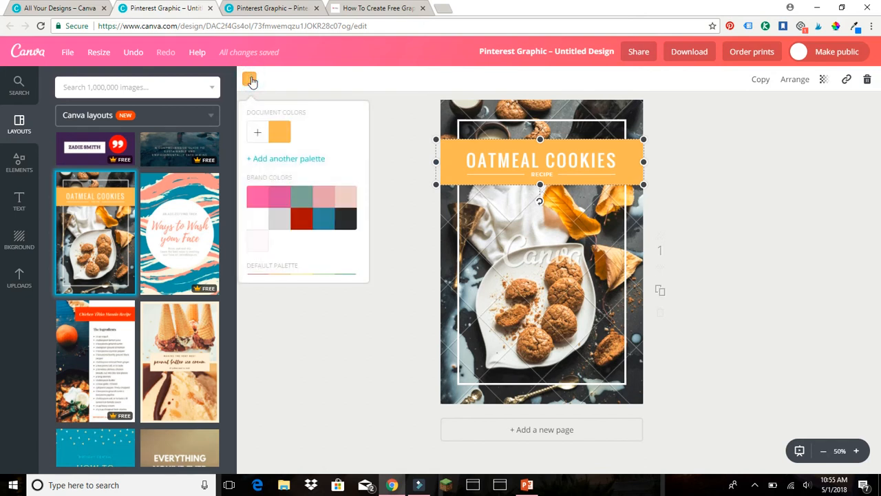
click(255, 199)
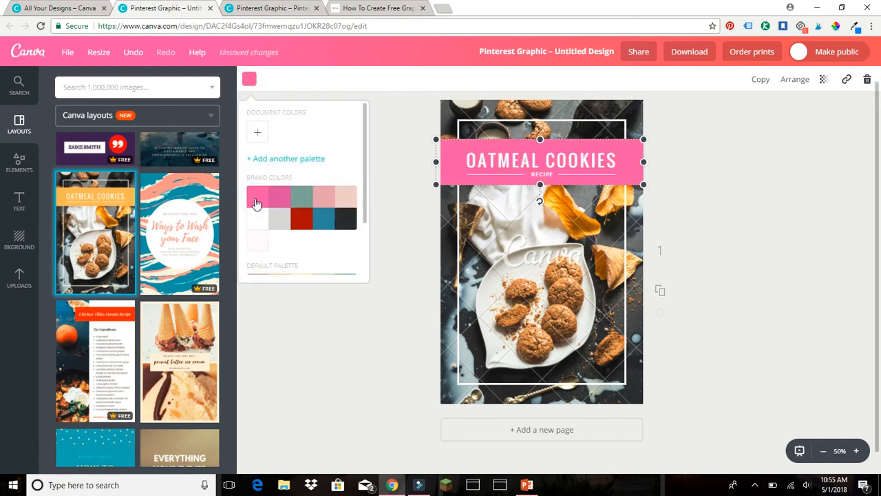
Change the rectangular frame around the cookie photo to the pale pink brand color and deselect it
click(457, 260)
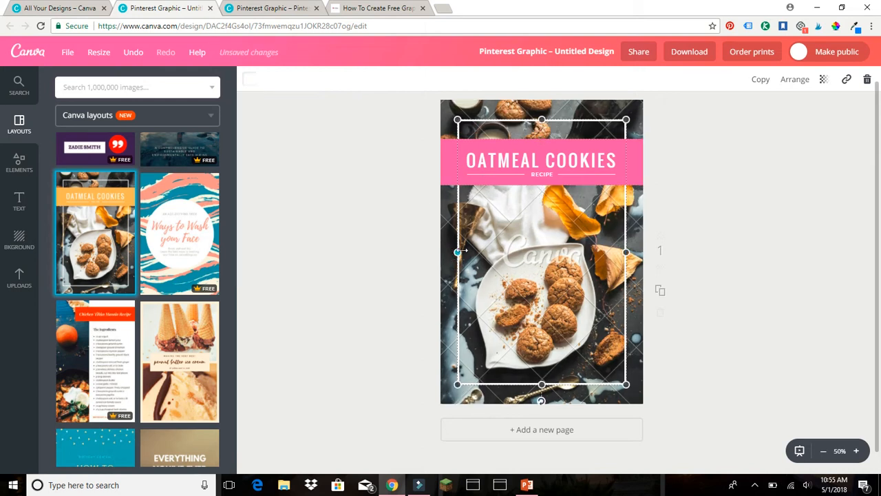
click(249, 79)
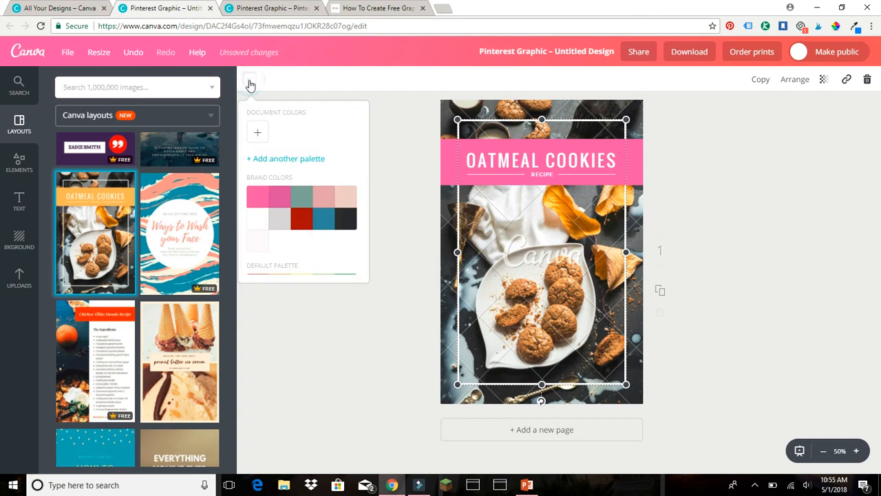
click(346, 200)
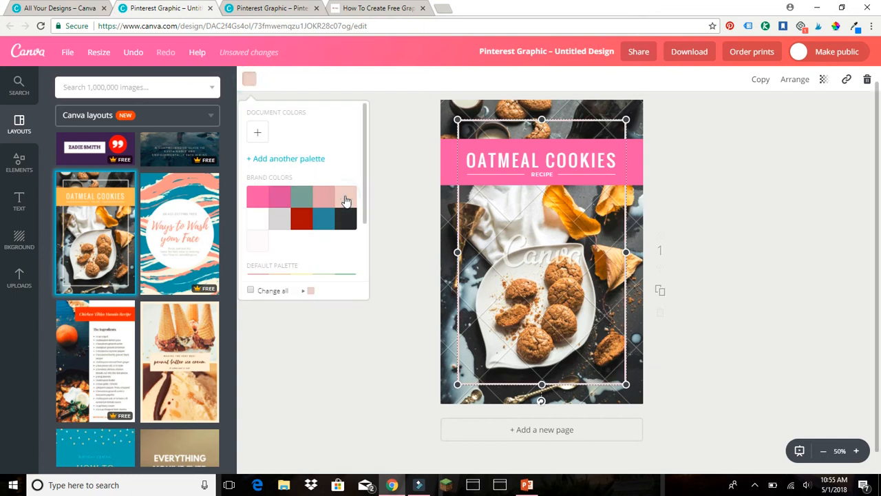
click(407, 188)
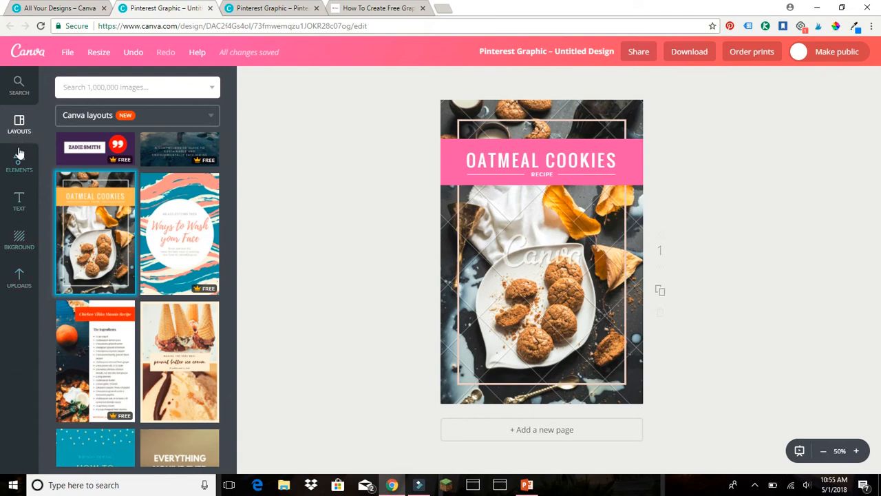
Replace the cookie photo with the uploaded flat-lay of pink notebooks, bracelet, keyboard and roses as the background image
click(19, 281)
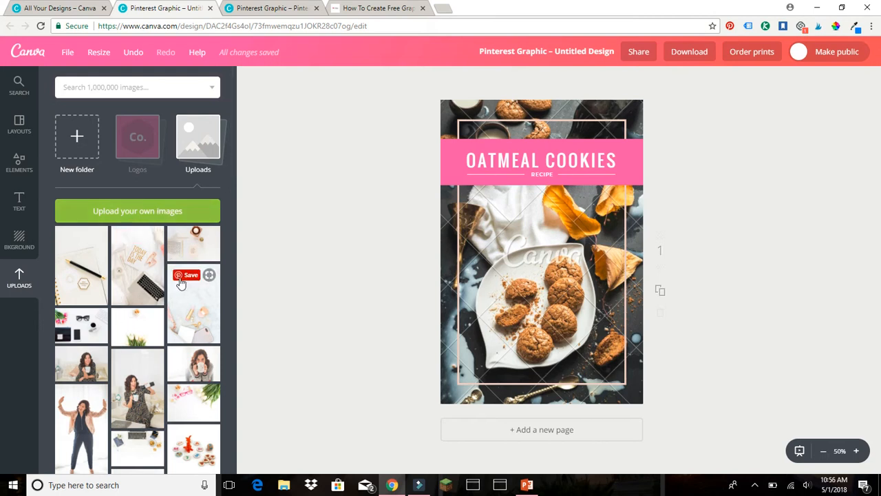
scroll(137, 261, down, 6)
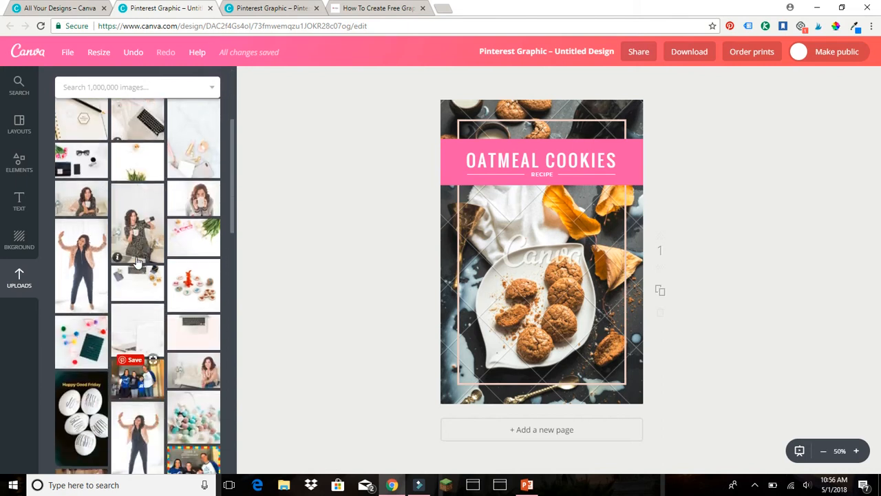
scroll(138, 258, down, 10)
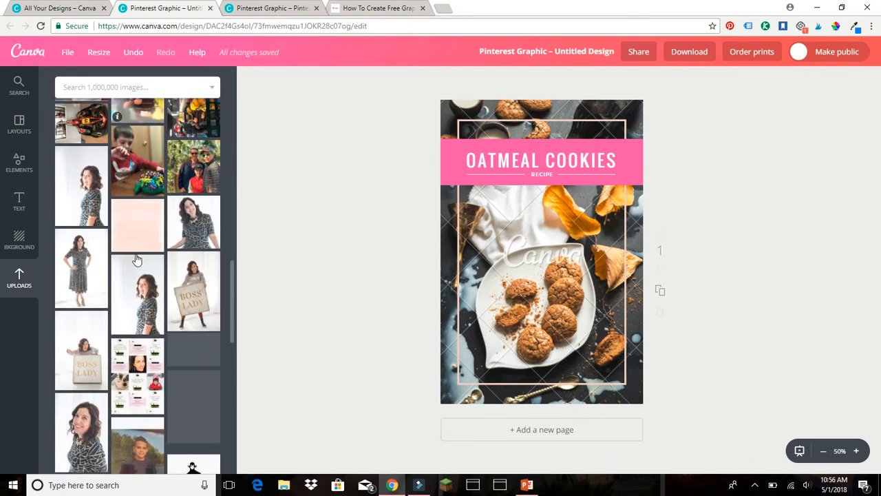
scroll(136, 258, down, 10)
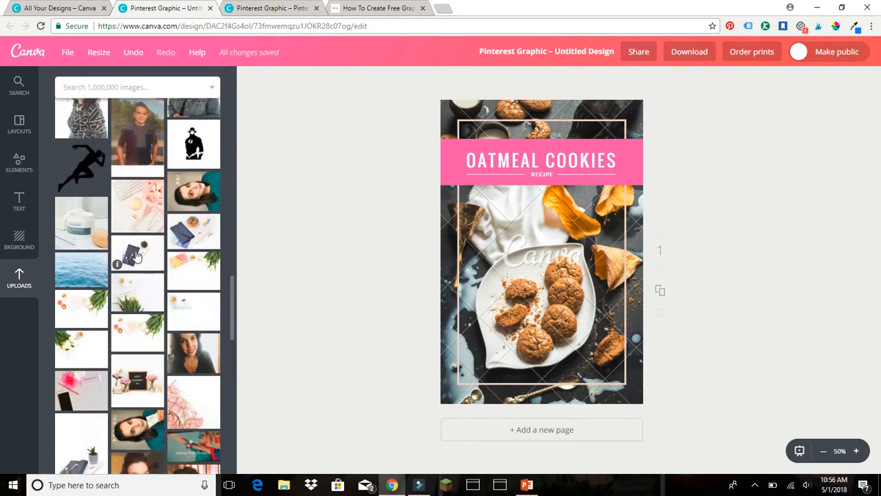
scroll(136, 257, down, 10)
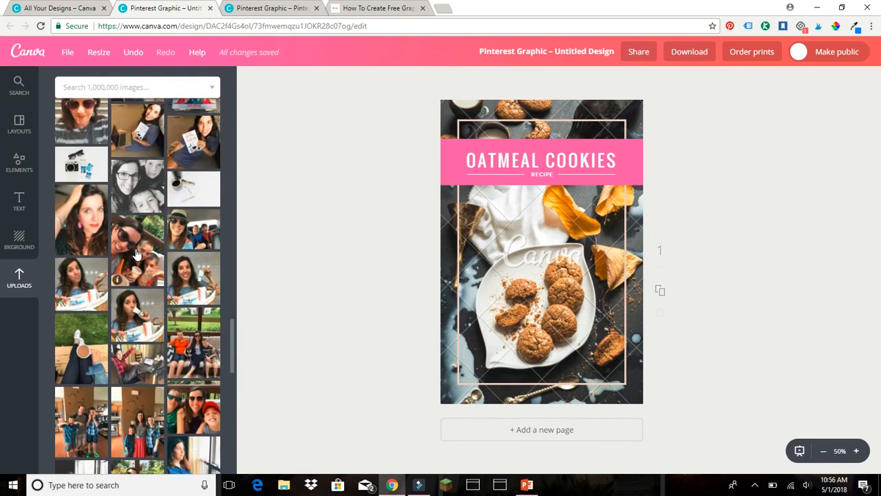
scroll(137, 255, down, 10)
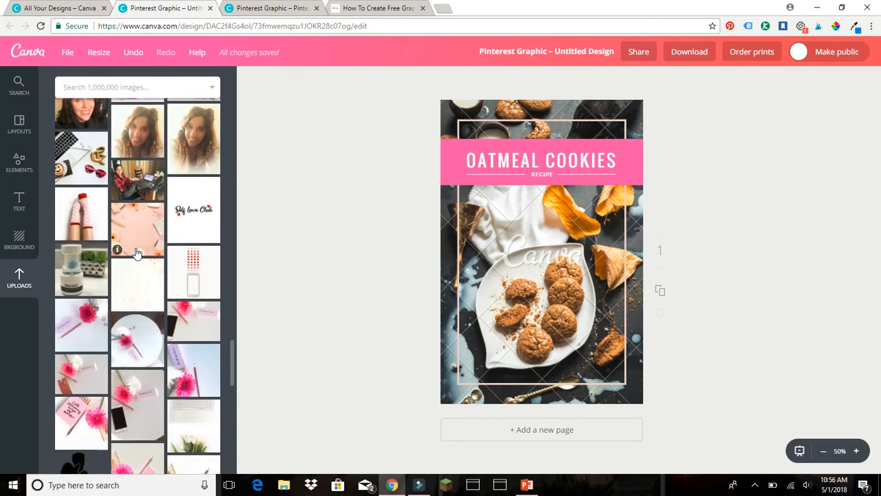
scroll(136, 255, down, 1)
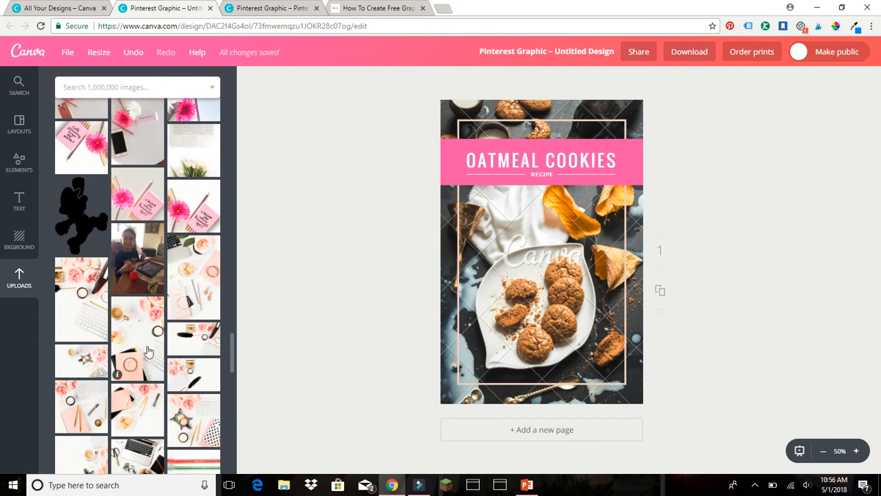
drag(135, 343, 452, 272)
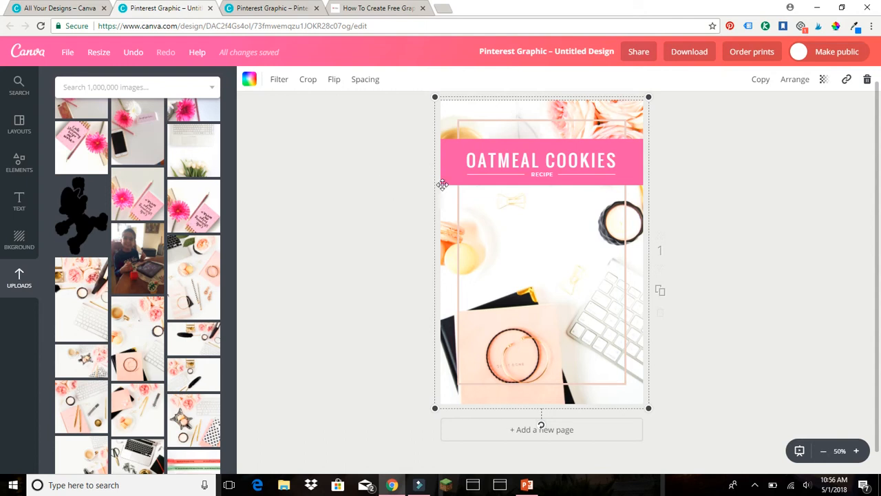
Replace the "OATMEAL COOKIES" title on the pink banner with "PERSONAL BRANDING" and deselect it
click(507, 160)
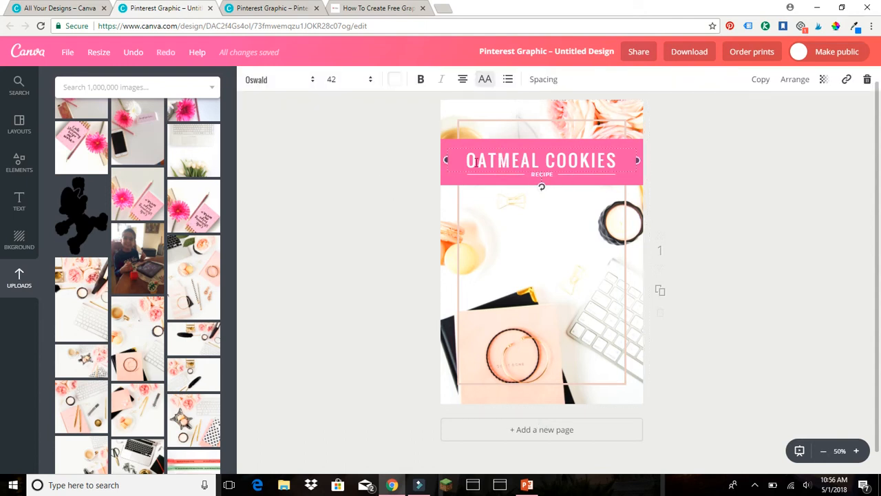
drag(469, 160, 619, 164)
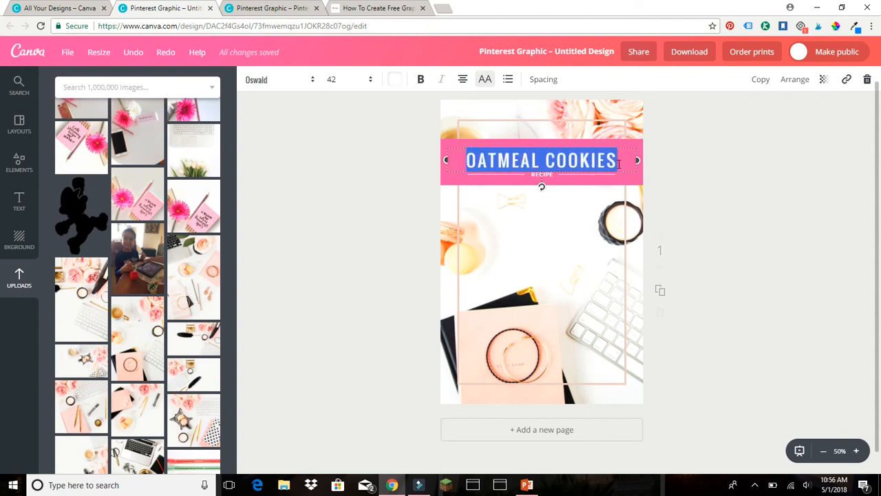
text(PER)
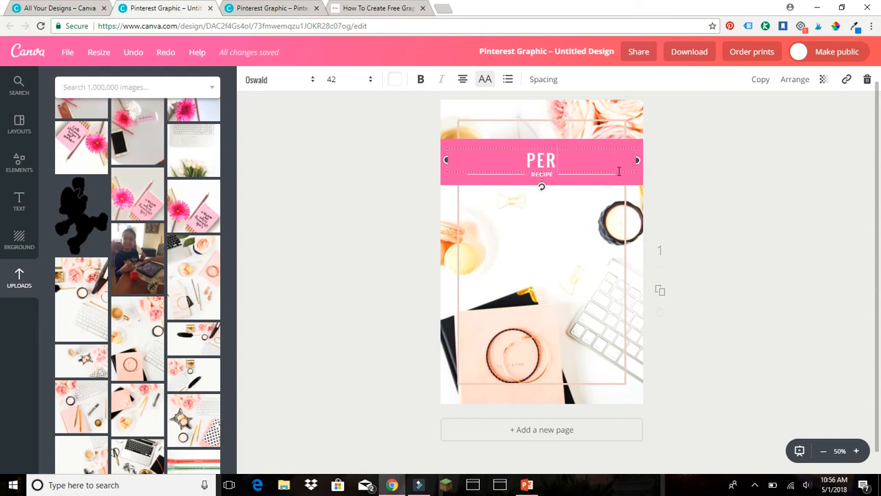
text(SONAL BRANDING)
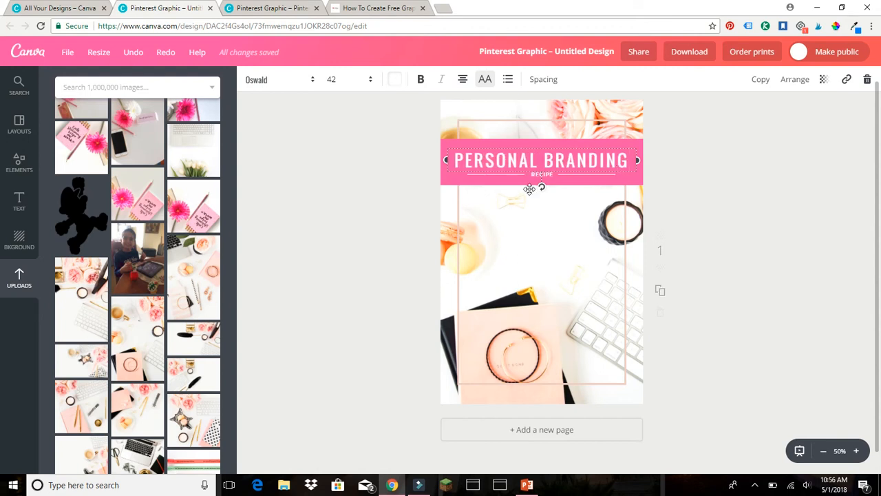
click(402, 205)
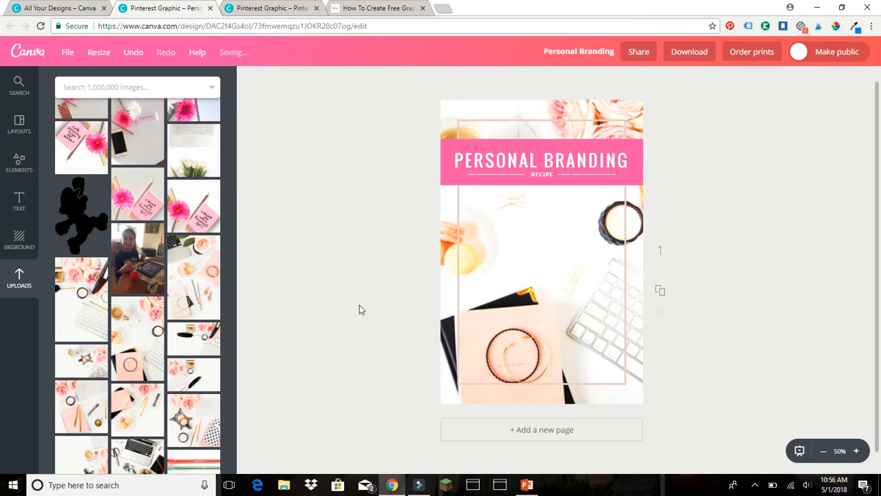
Look through the available text styles and add a subheading text box to the page
click(19, 200)
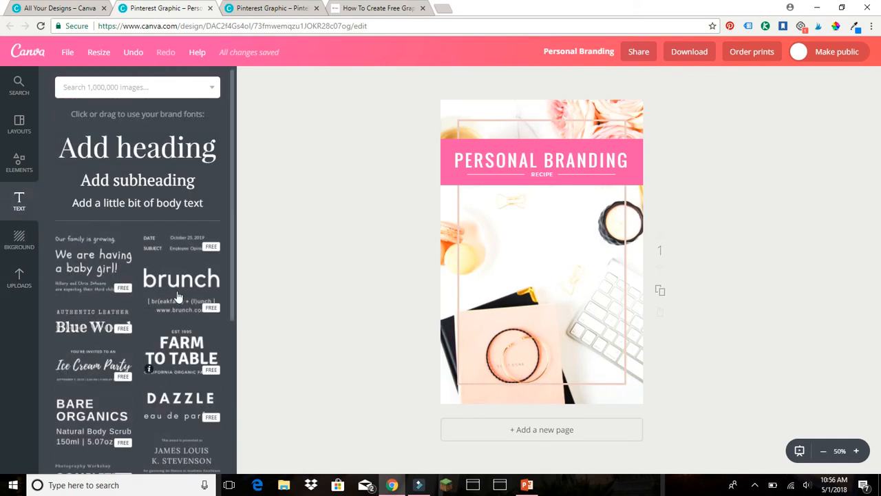
scroll(178, 296, down, 3)
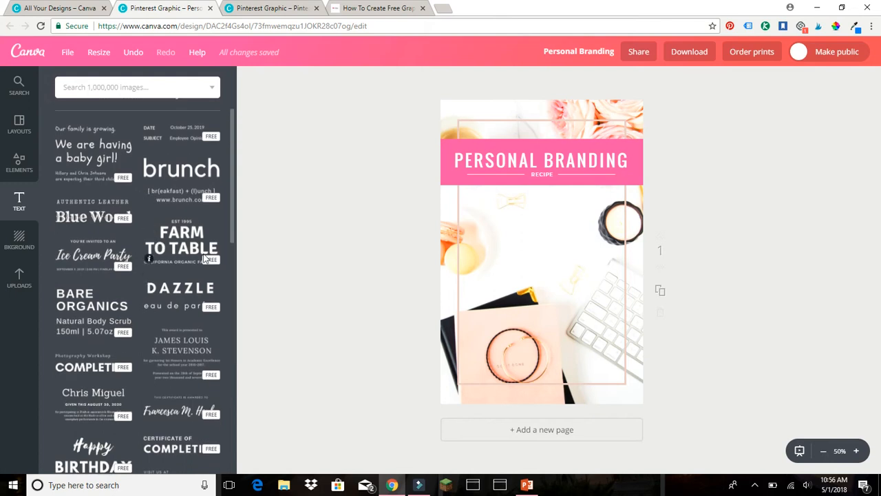
scroll(94, 279, down, 4)
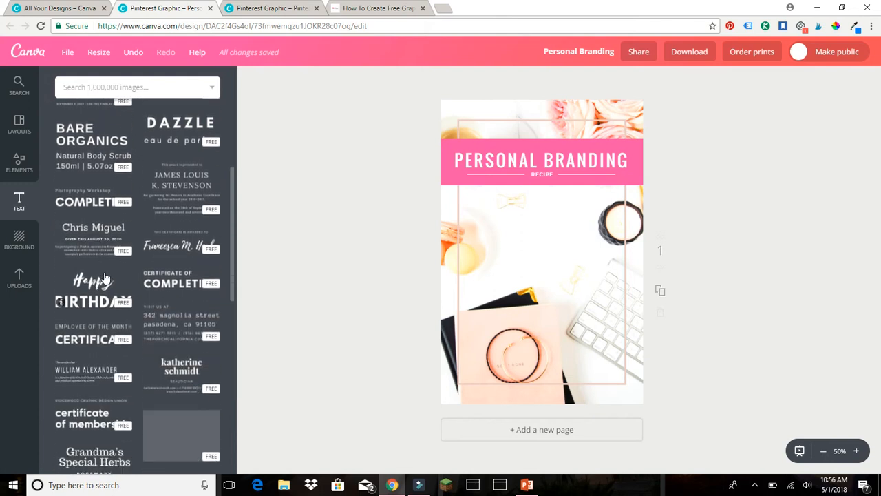
scroll(193, 315, down, 4)
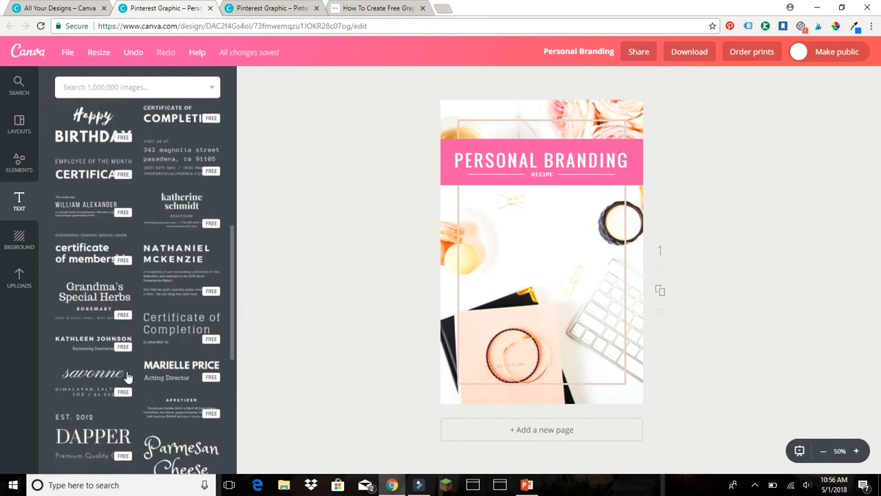
scroll(148, 378, up, 9)
scroll(148, 373, up, 2)
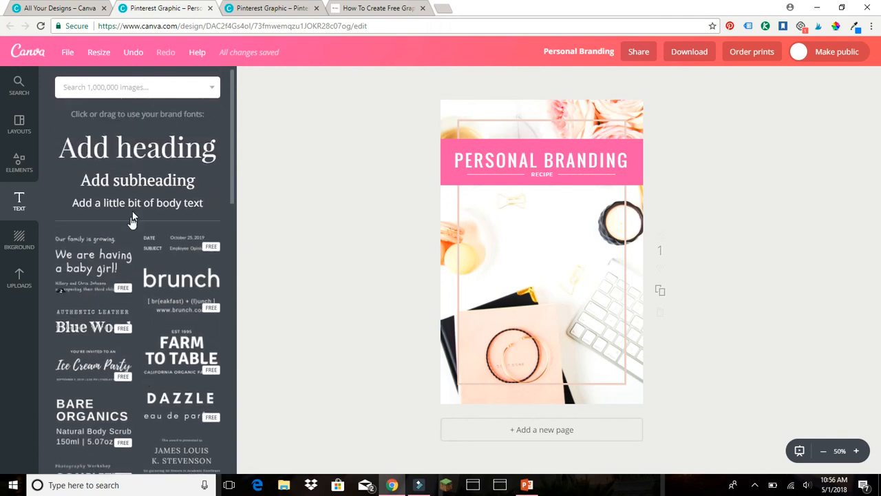
click(138, 182)
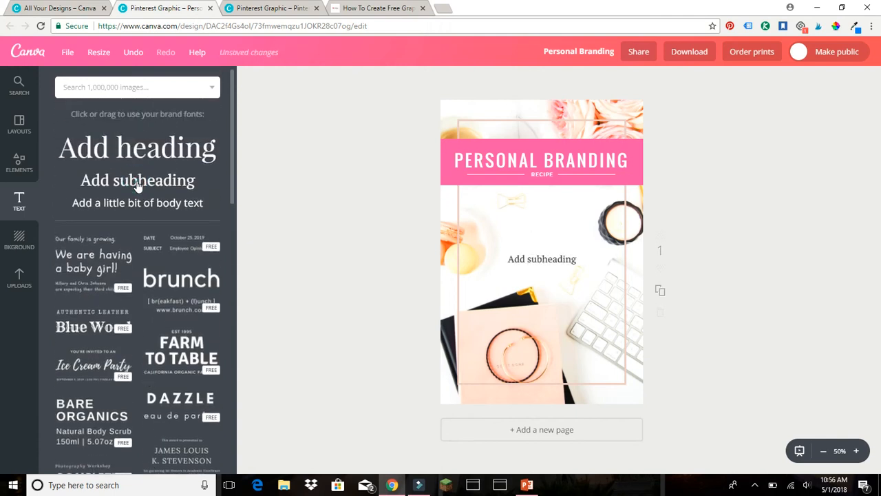
Replace the subheading placeholder with "How to create free graphics for your personal brand."
double_click(542, 259)
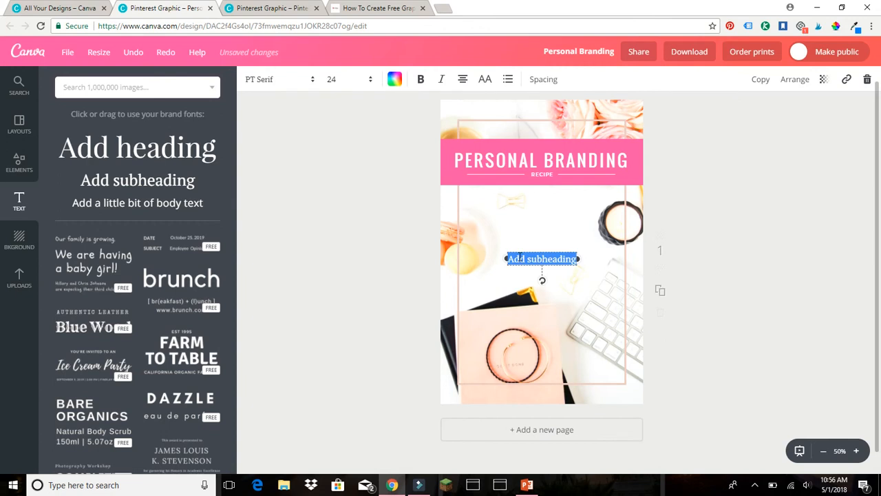
text(How to C)
key(BackSpace)
text(create)
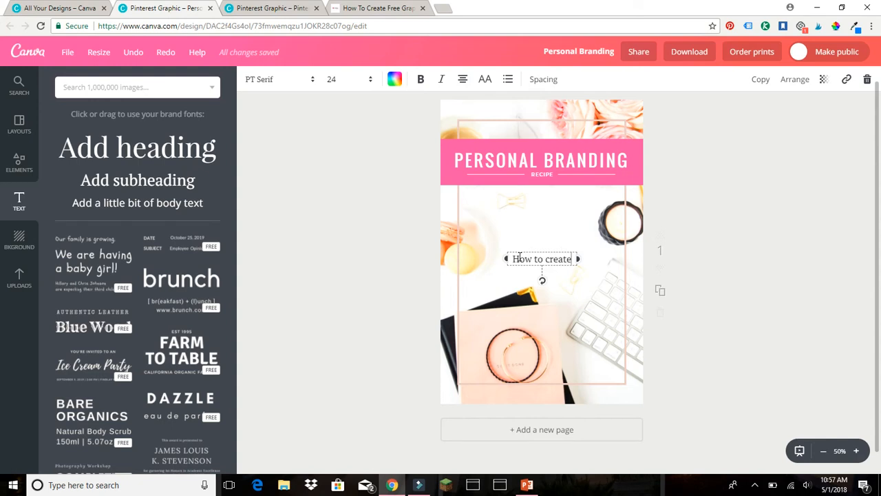
text( free gr)
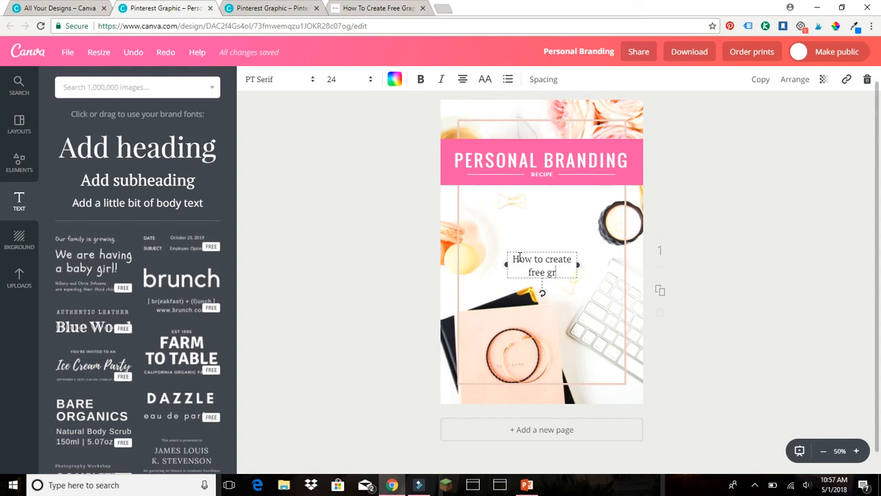
text(aphics)
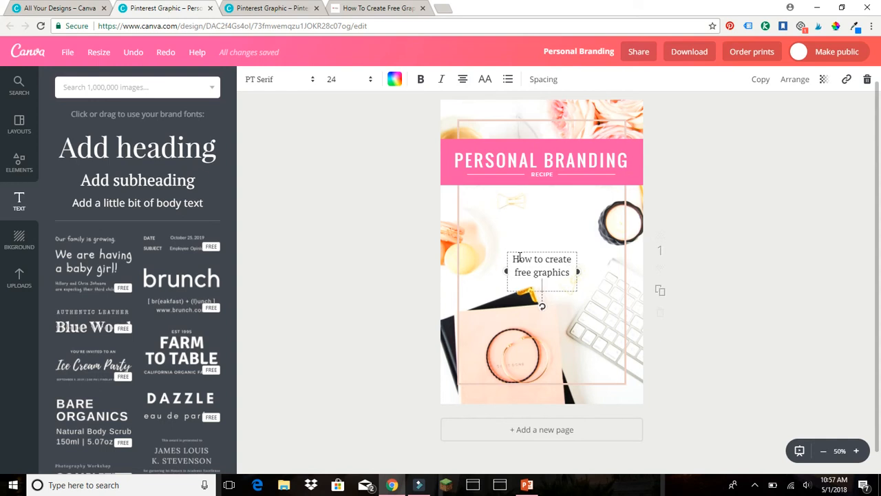
text( for your personal)
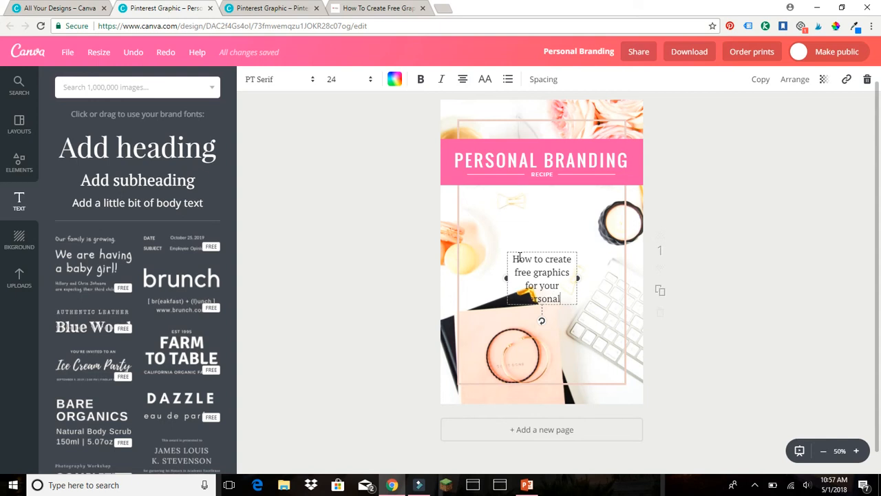
text( brand.)
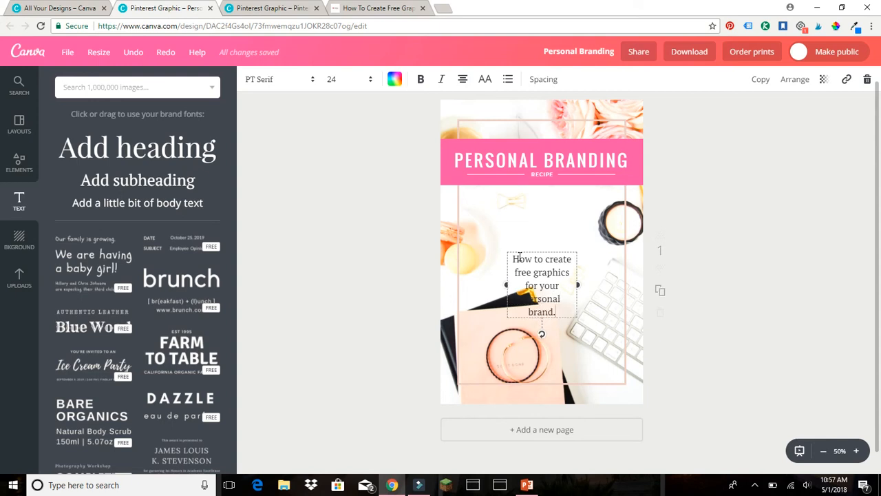
Format the whole subheading in the Playfair Display brand font with bold and italic
drag(515, 259, 557, 313)
click(274, 88)
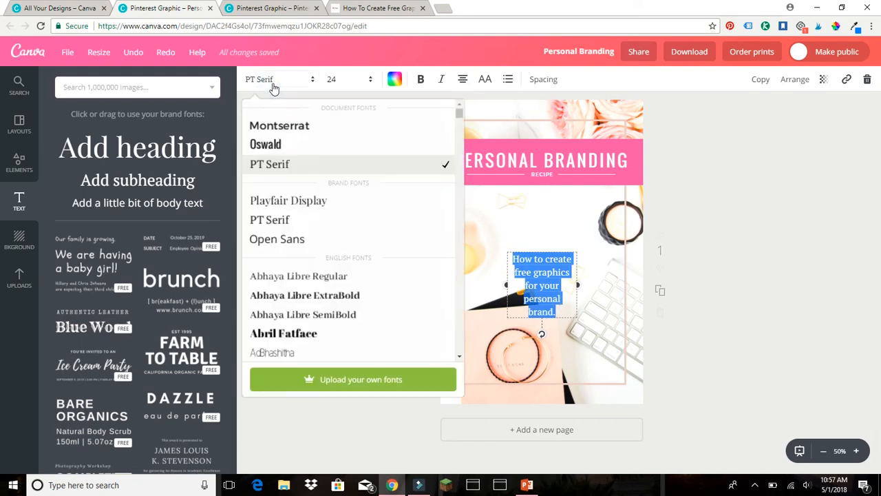
click(302, 209)
click(420, 79)
click(443, 80)
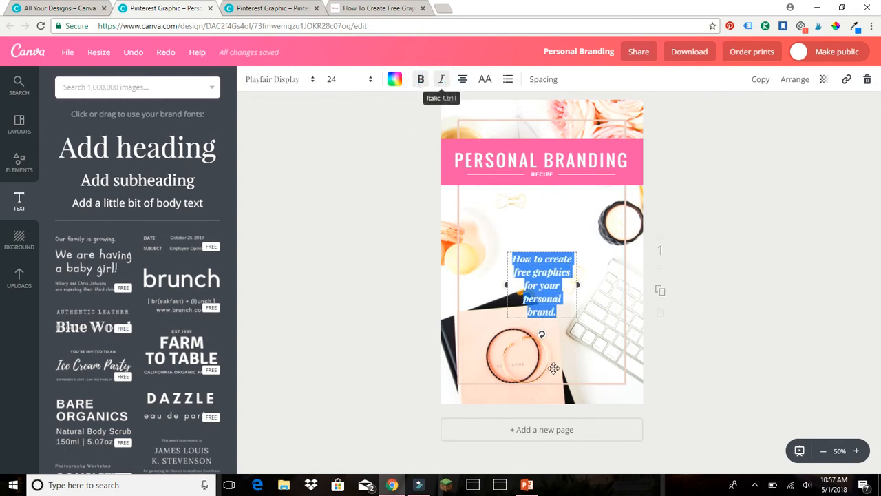
Enlarge the subheading to font size 42 and move it up to just below the pink banner
click(354, 79)
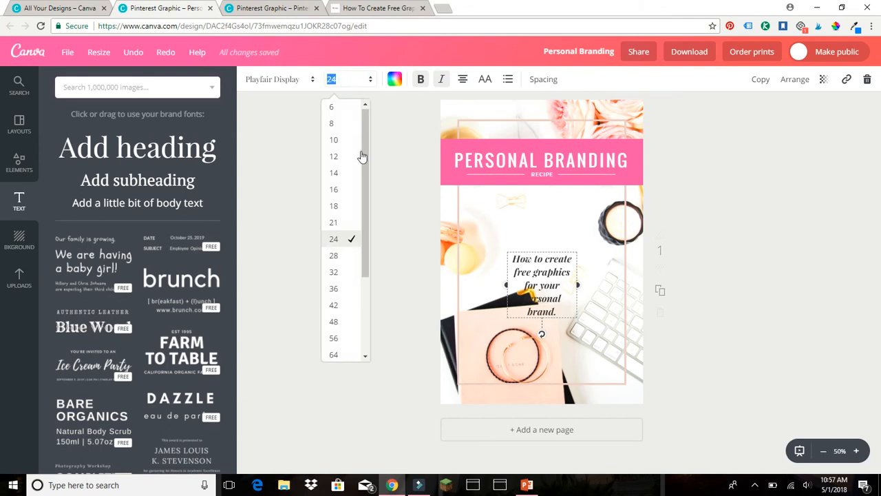
click(339, 305)
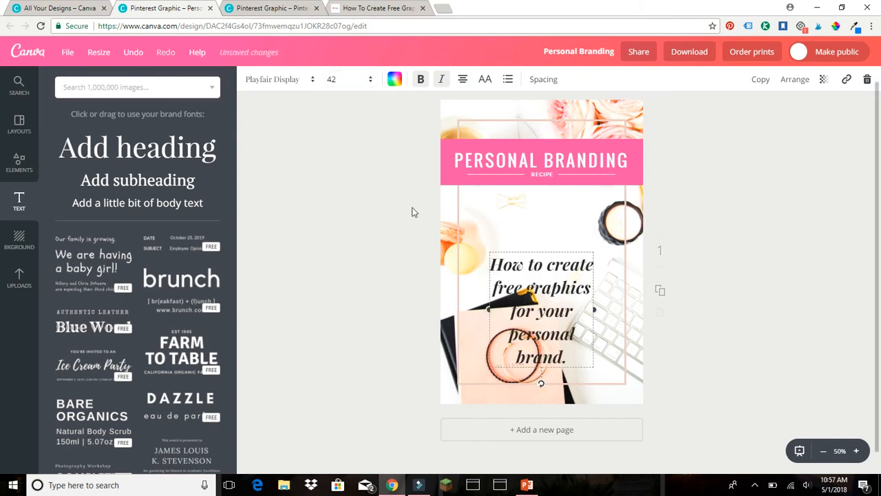
click(517, 249)
drag(520, 232, 519, 193)
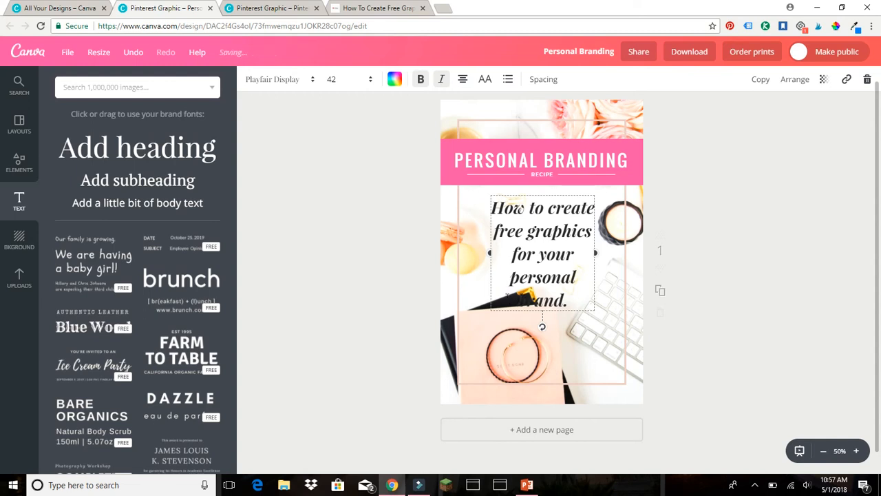
Reduce the subheading text to font size 36, keeping it bold and italic
drag(492, 206, 576, 298)
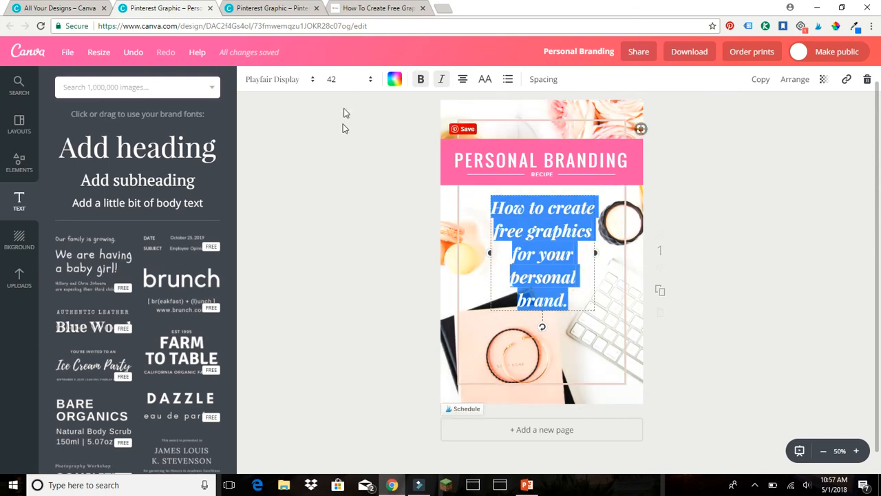
click(345, 81)
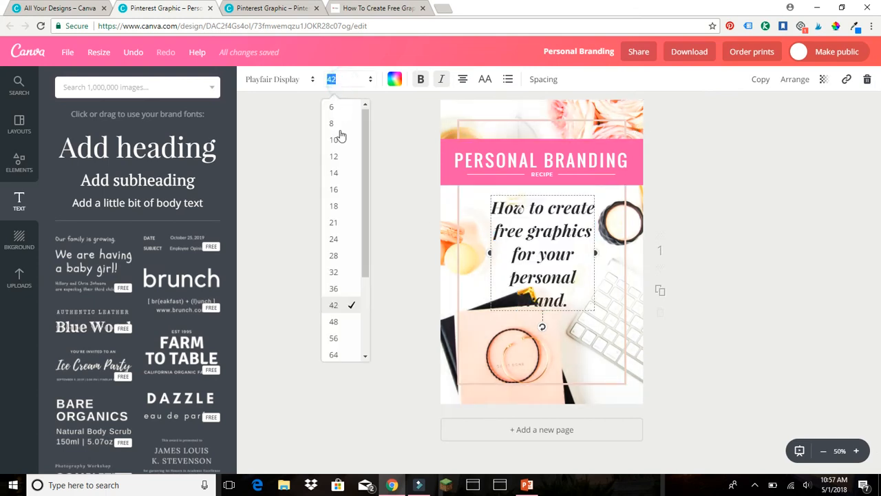
click(334, 289)
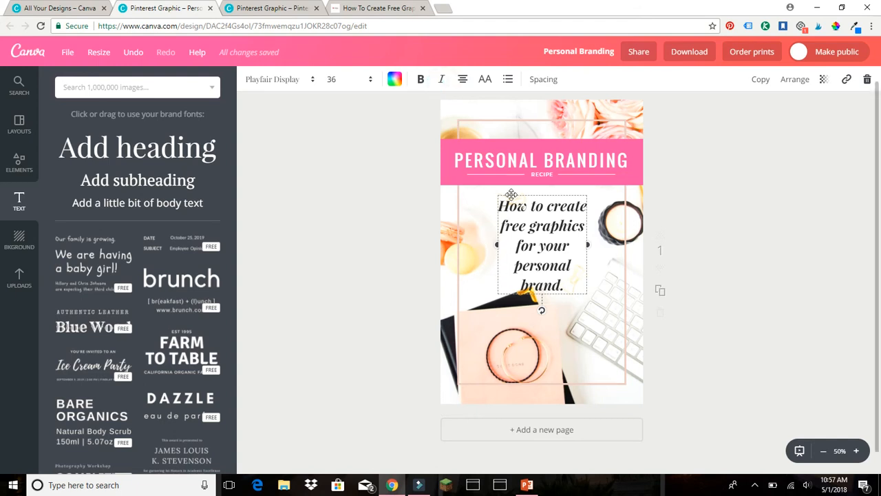
key(ctrl+i)
key(ctrl+b)
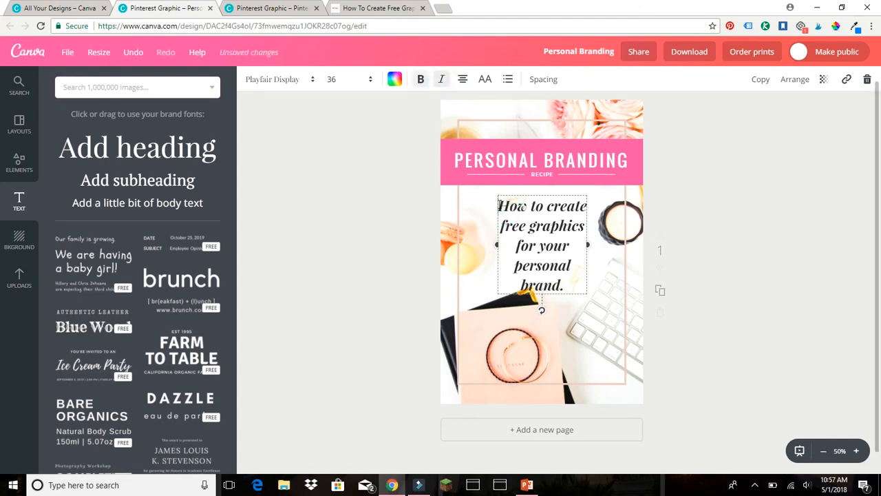
Remove bold and italic from the whole subheading and nudge it up slightly closer to the pink banner
drag(501, 205, 541, 309)
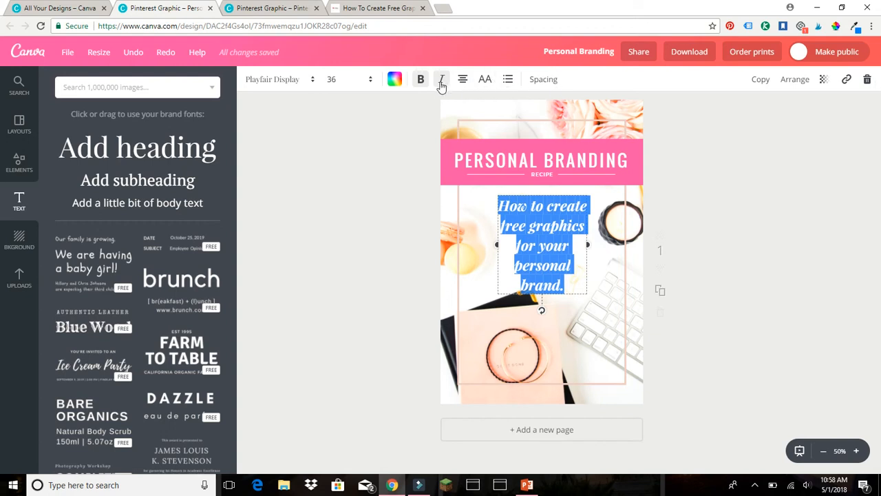
click(420, 80)
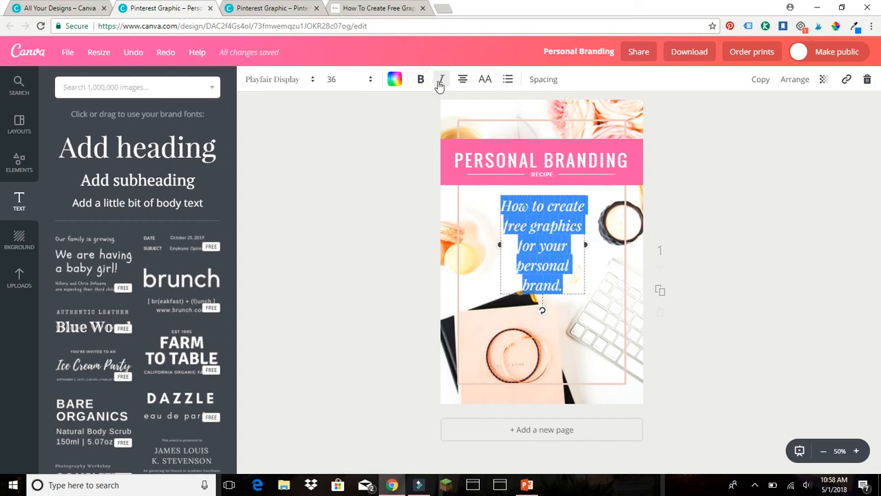
click(441, 82)
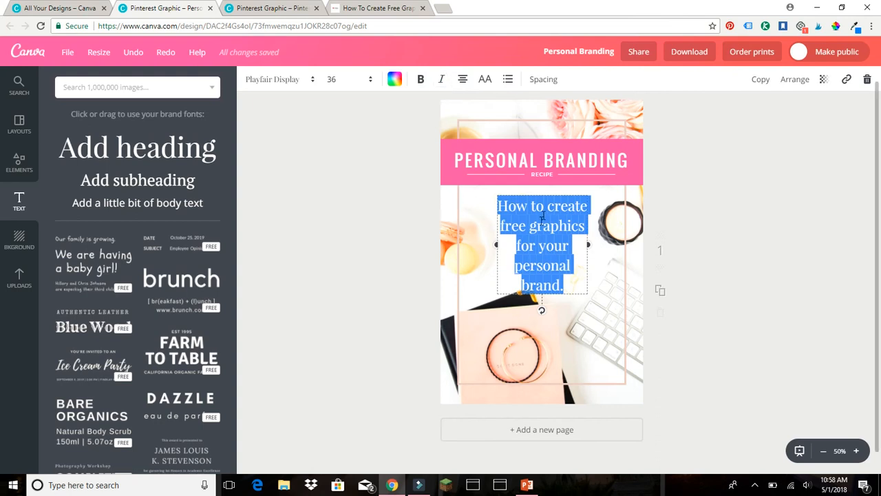
drag(540, 194, 539, 189)
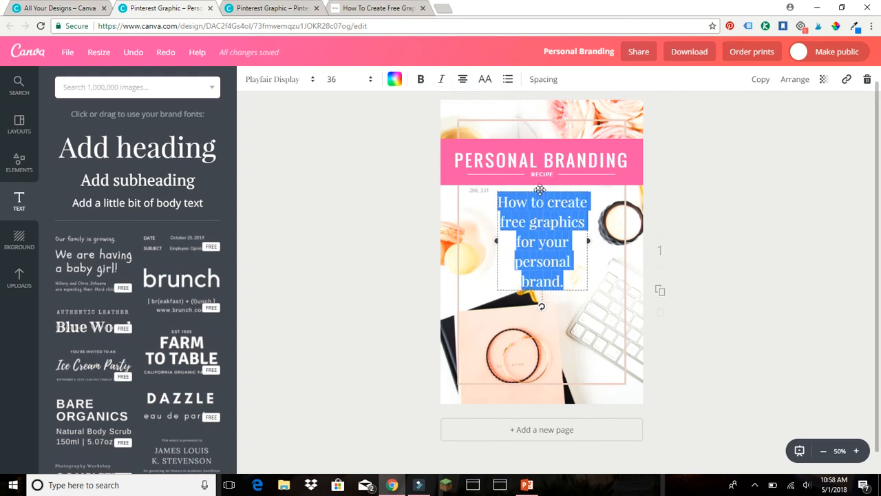
click(413, 252)
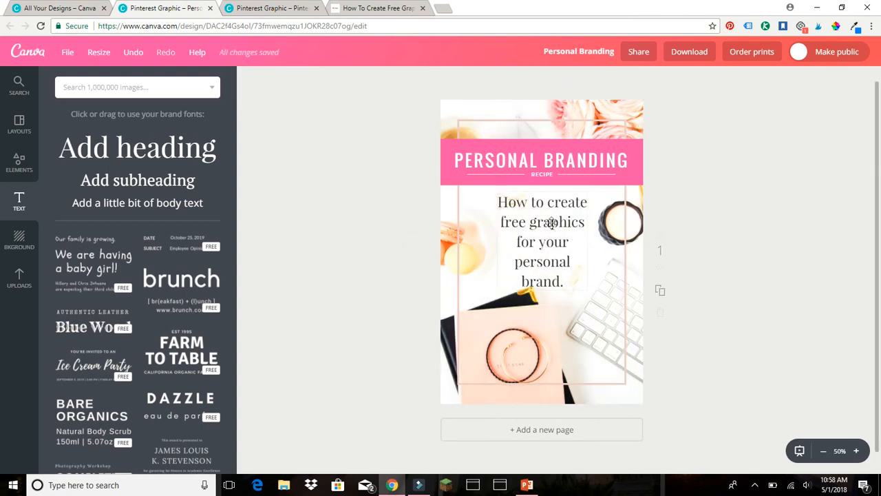
Widen the subheading text box on both sides and join "brand." onto the same line as "personal"
click(507, 243)
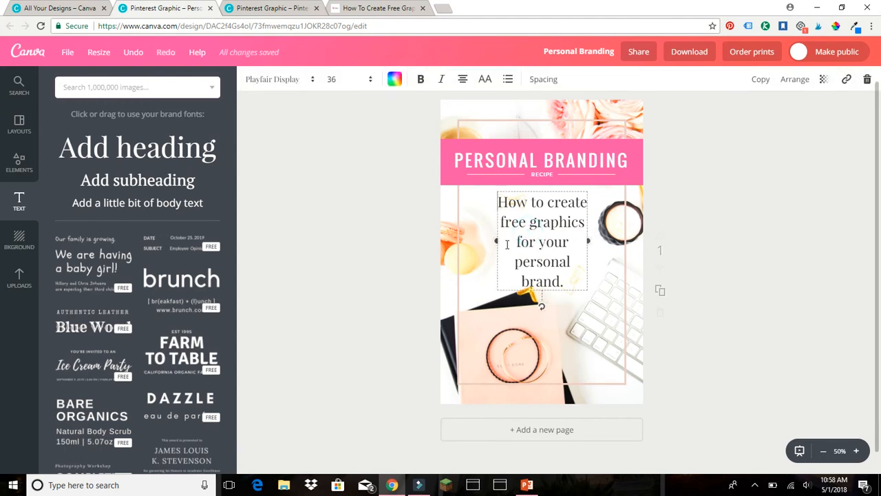
drag(493, 240, 480, 240)
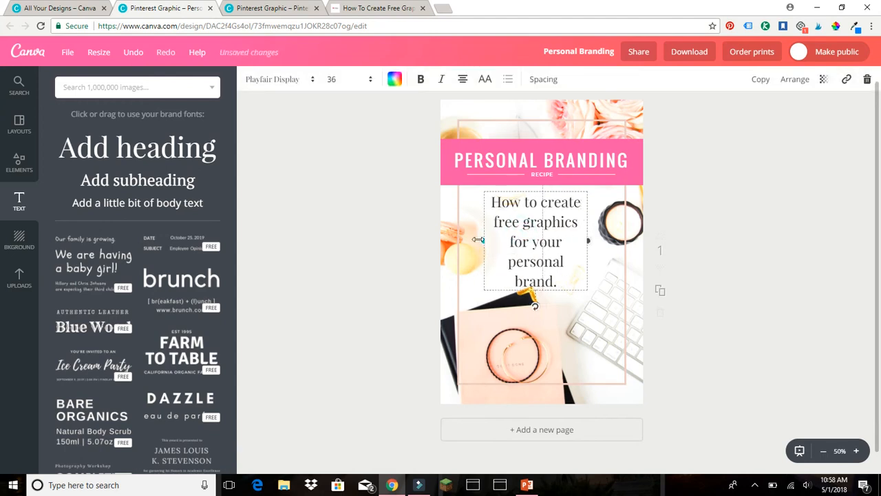
drag(583, 241, 608, 241)
key(ctrl+z)
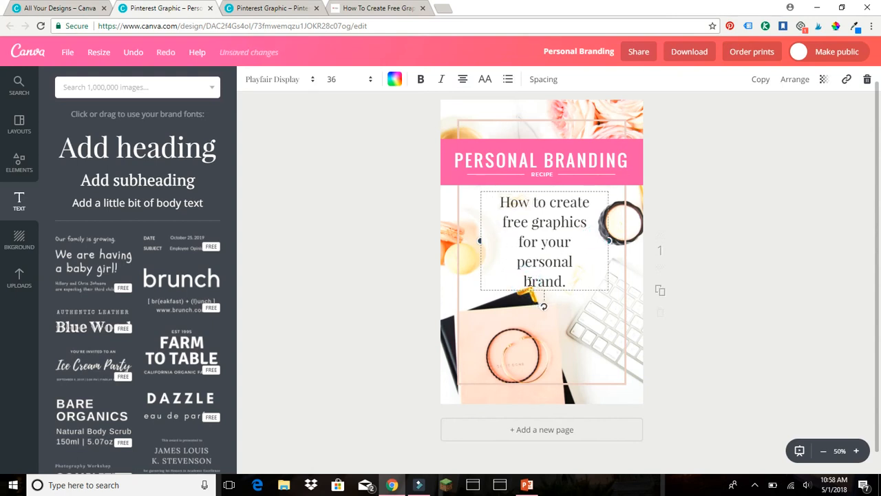
click(526, 281)
key(BackSpace)
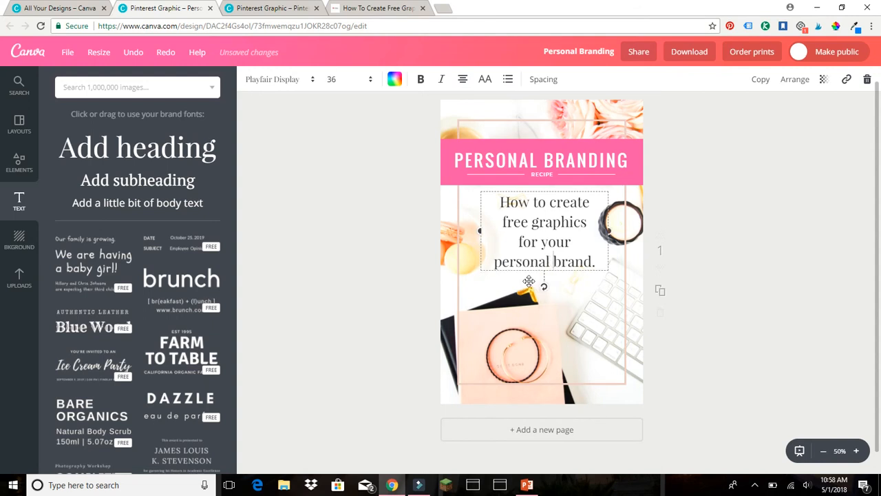
click(360, 213)
click(544, 174)
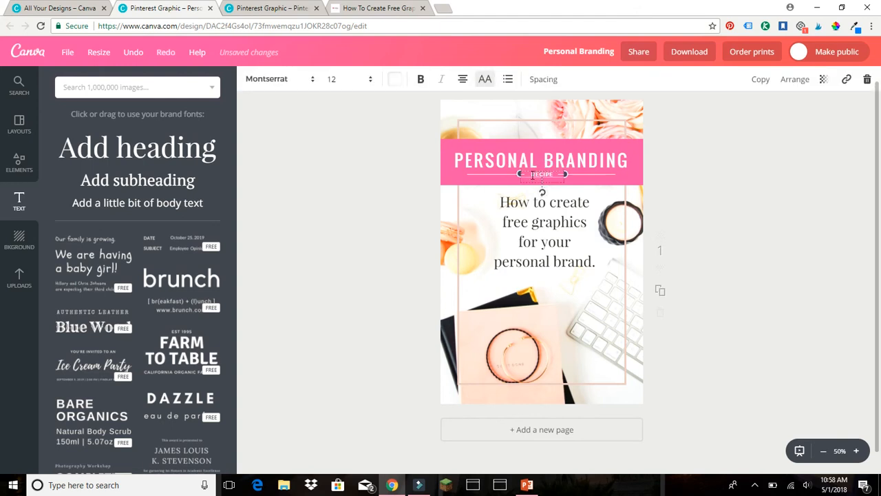
drag(532, 175, 560, 177)
click(555, 178)
double_click(538, 175)
text(www.bosslady)
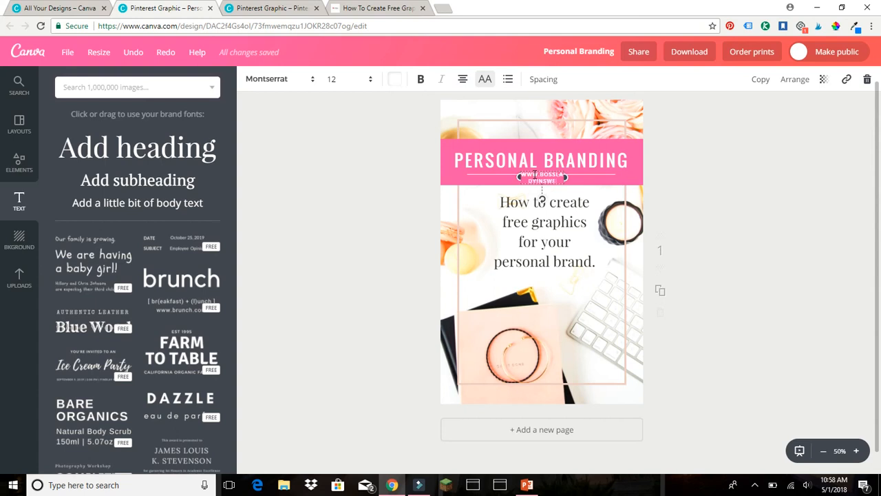
text(insweatp)
Delete the white decorative line to the right of the web address in the banner
click(580, 173)
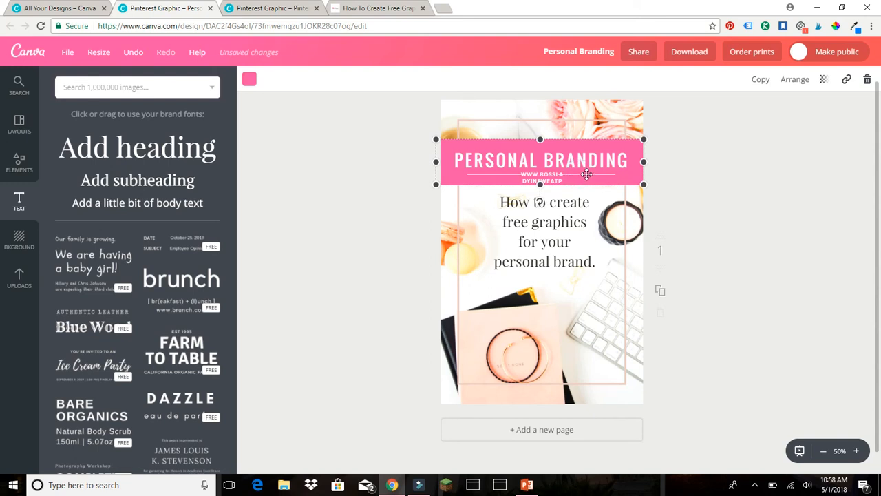
click(586, 174)
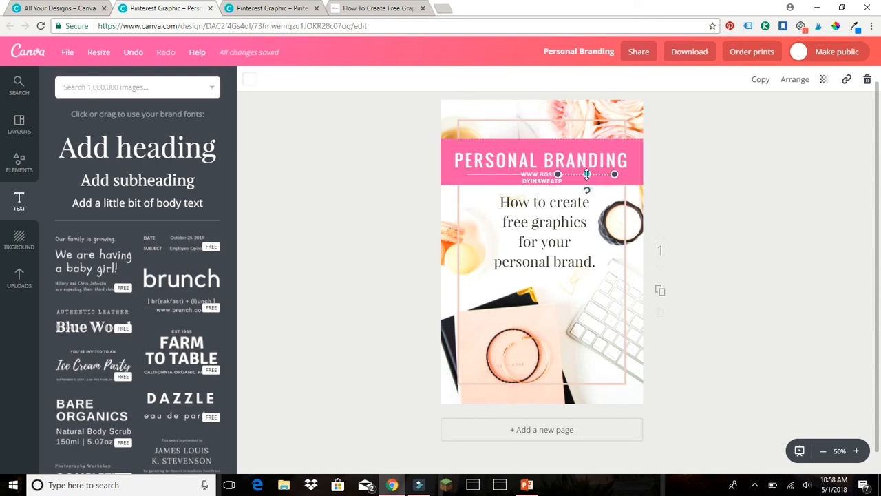
key(Delete)
click(511, 172)
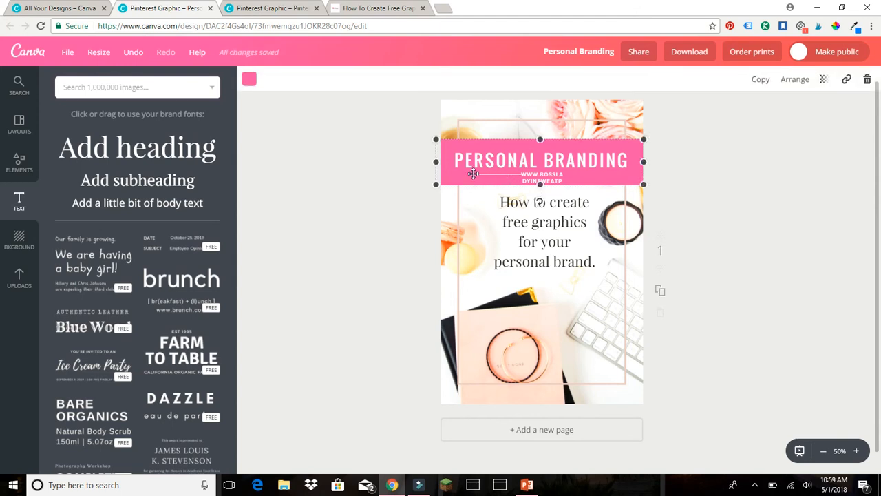
key(Delete)
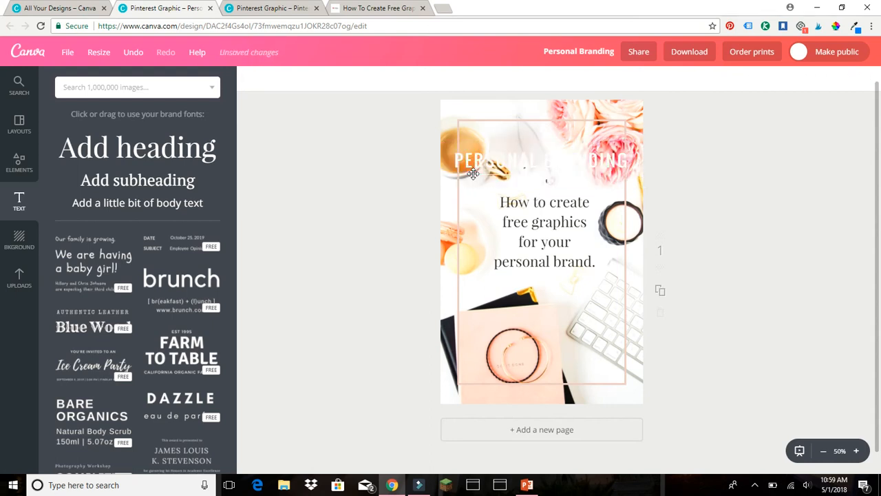
click(133, 52)
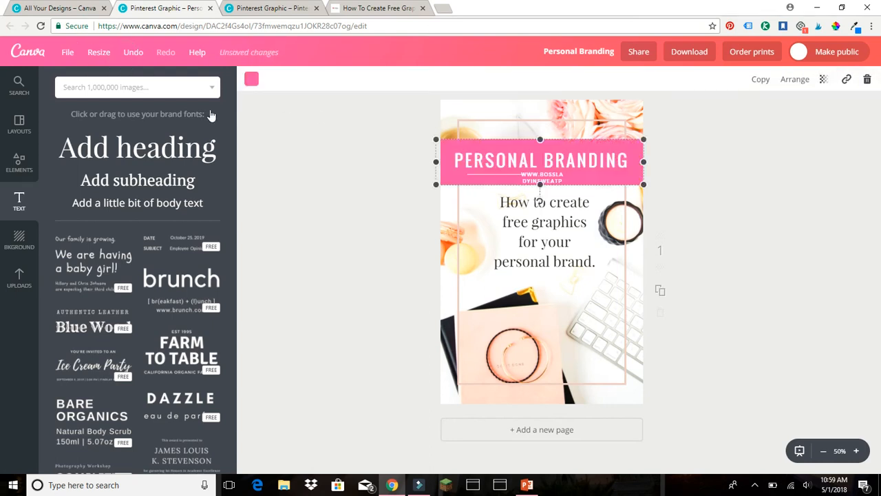
Delete the white line left of the web address and widen its text box so the address fits on one line
click(471, 174)
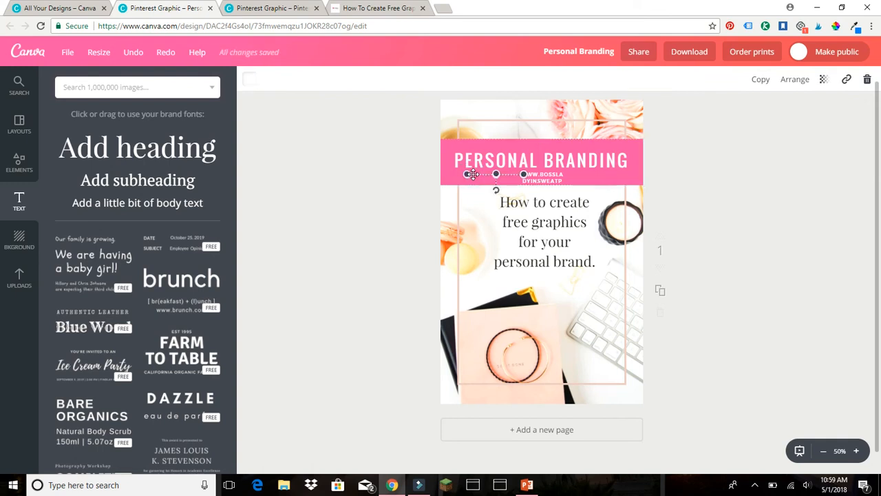
drag(476, 171, 541, 183)
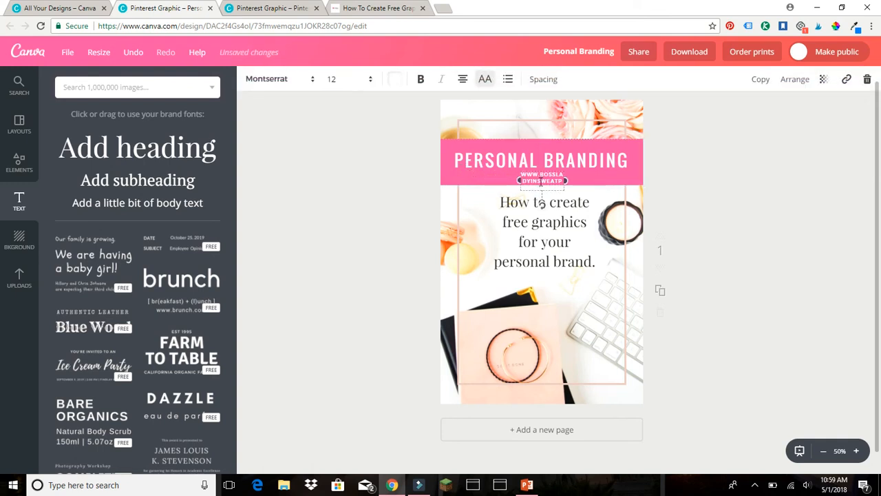
drag(491, 188, 464, 178)
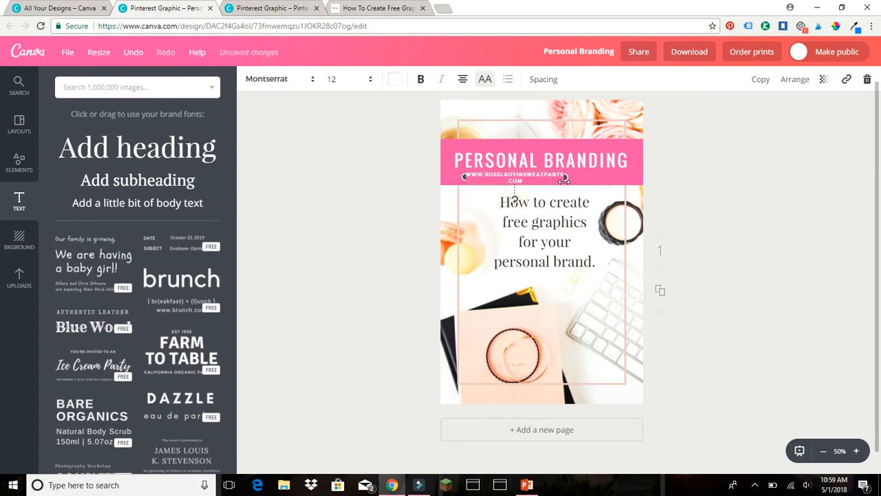
drag(565, 178, 617, 180)
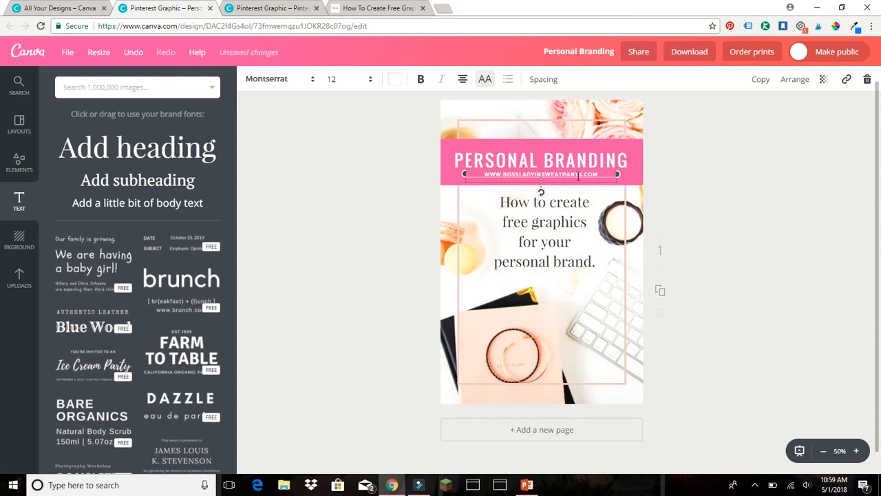
click(698, 203)
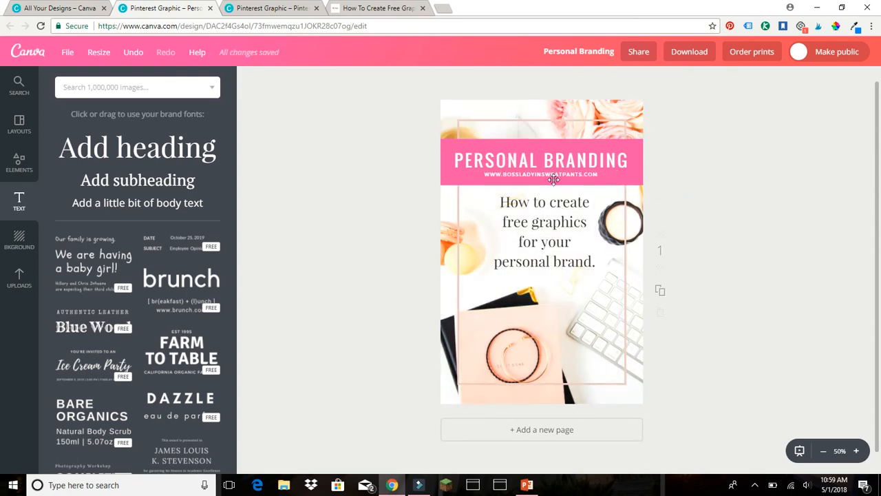
Add the transparent Boss Lady logo from the uploaded logos, shrink it and place it in the graphic's lower right corner
click(19, 279)
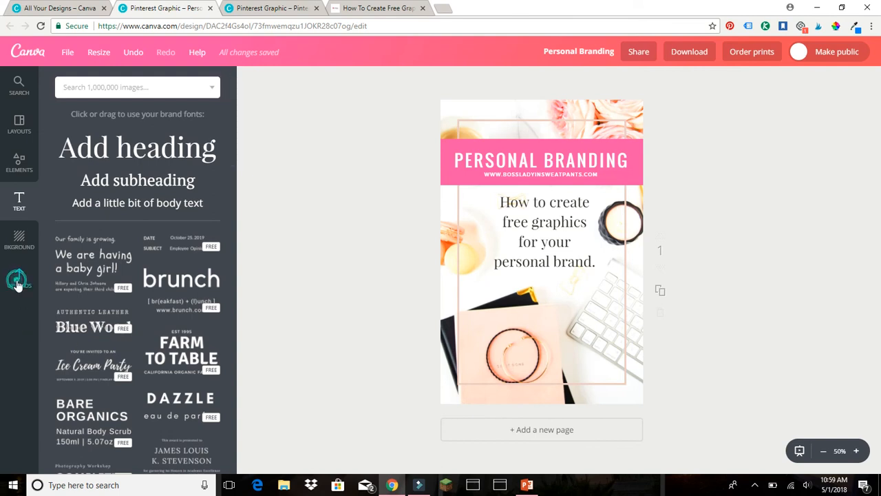
click(31, 279)
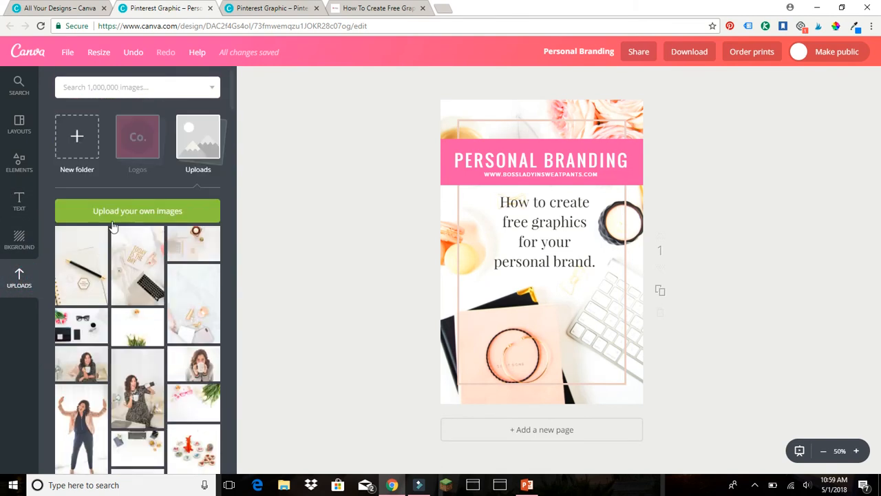
click(137, 139)
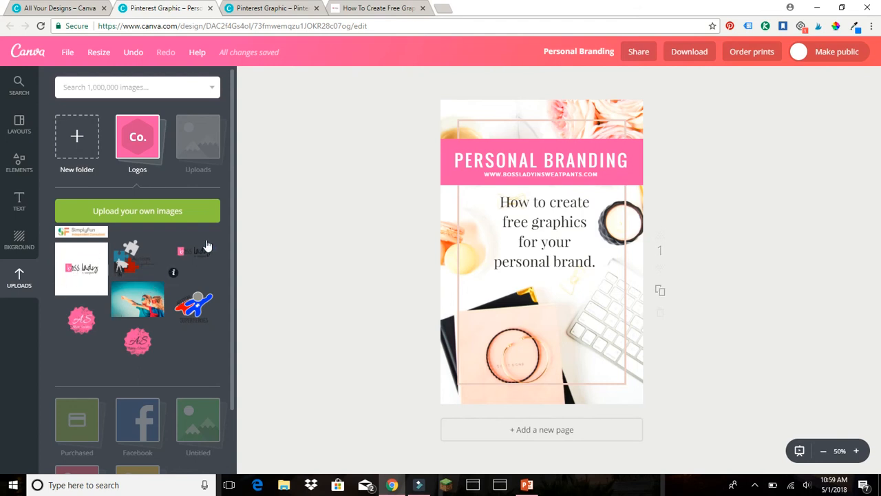
drag(194, 260, 544, 249)
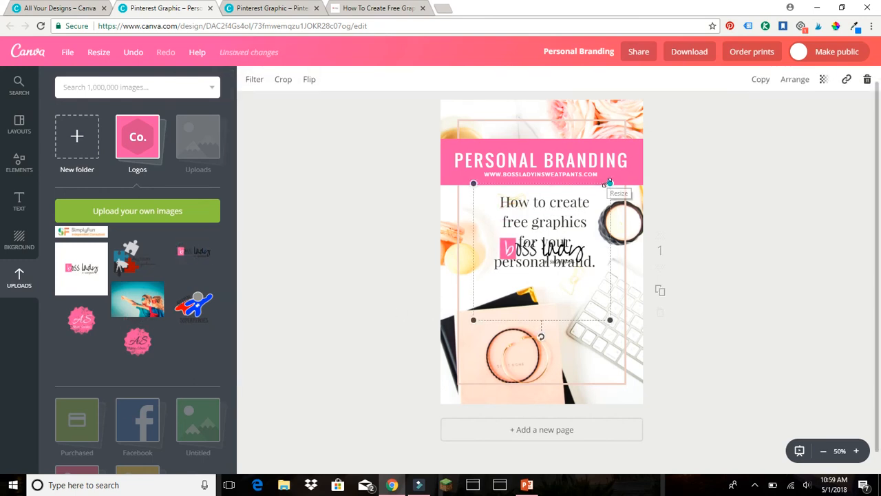
drag(610, 182, 561, 241)
drag(516, 278, 589, 373)
click(383, 276)
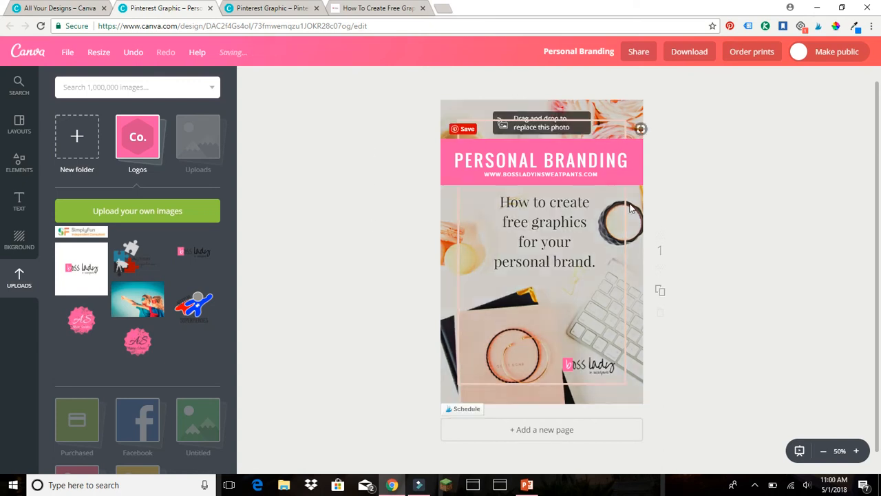
Add a second page and apply the "10 Styles for Your Baby Girl" layout to it
click(540, 432)
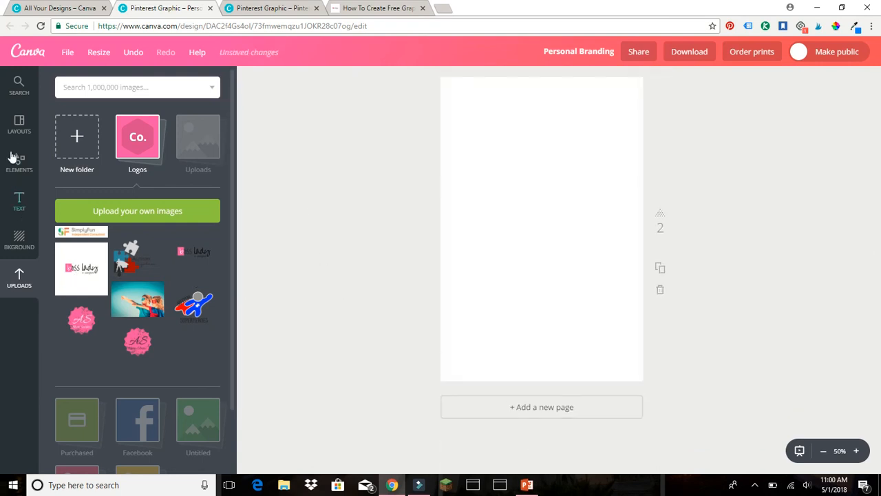
click(19, 127)
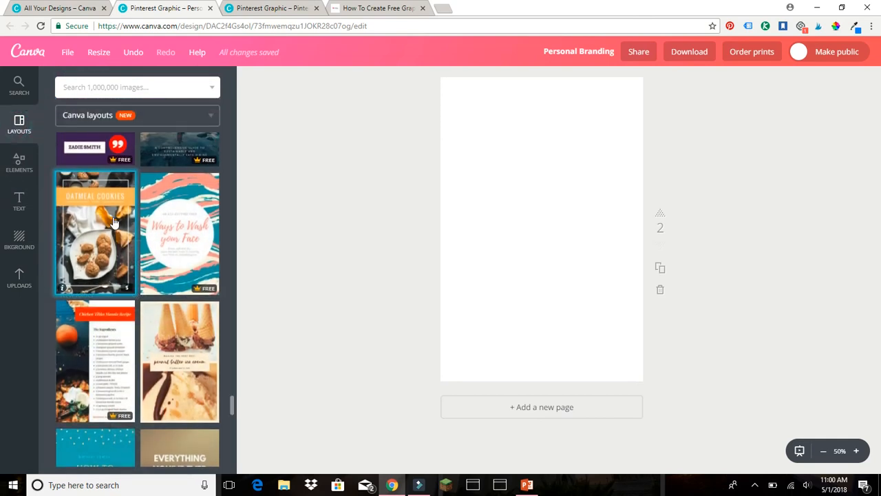
scroll(113, 222, down, 5)
scroll(113, 222, down, 6)
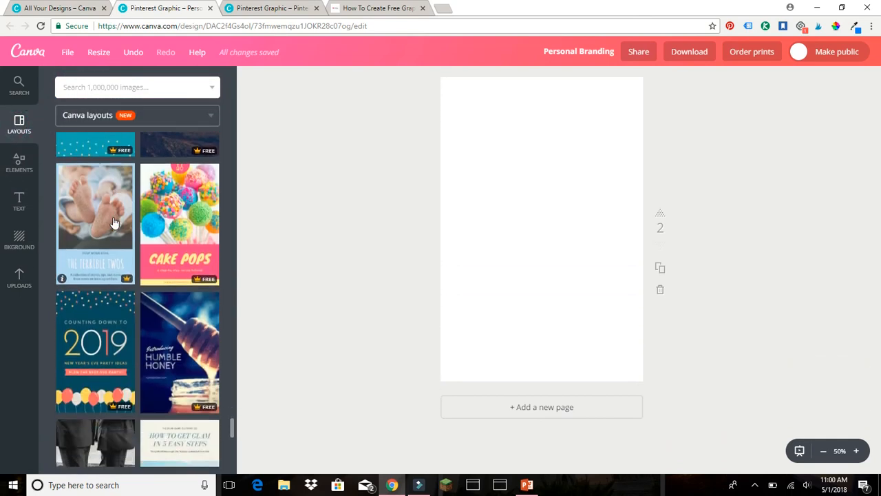
mouse_move(106, 290)
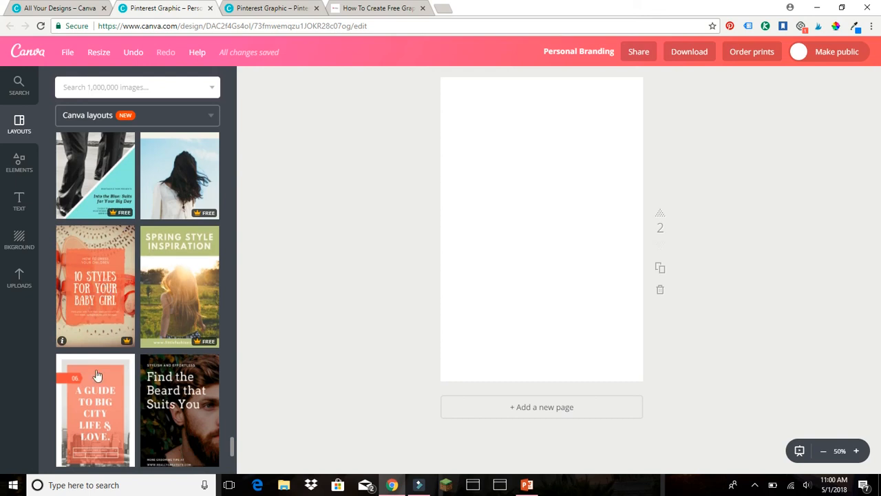
click(108, 294)
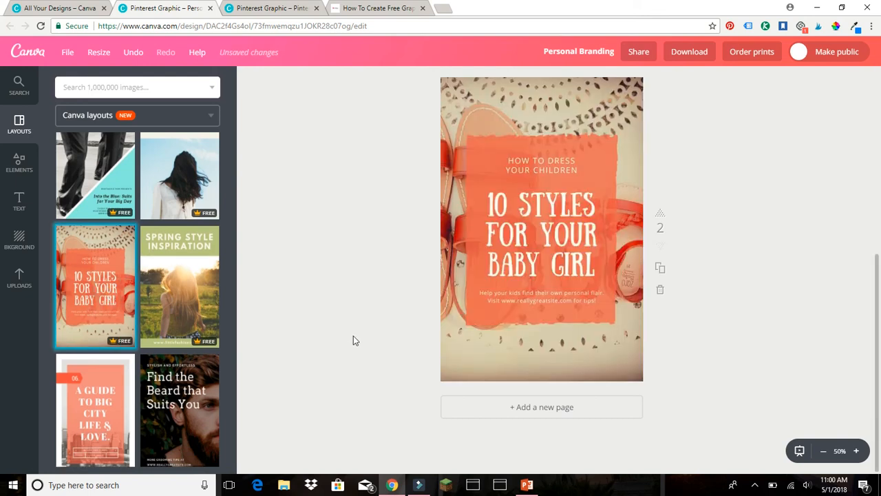
Replace the second page's background photo with the uploaded photo of a laptop on a white bed
scroll(358, 318, up, 5)
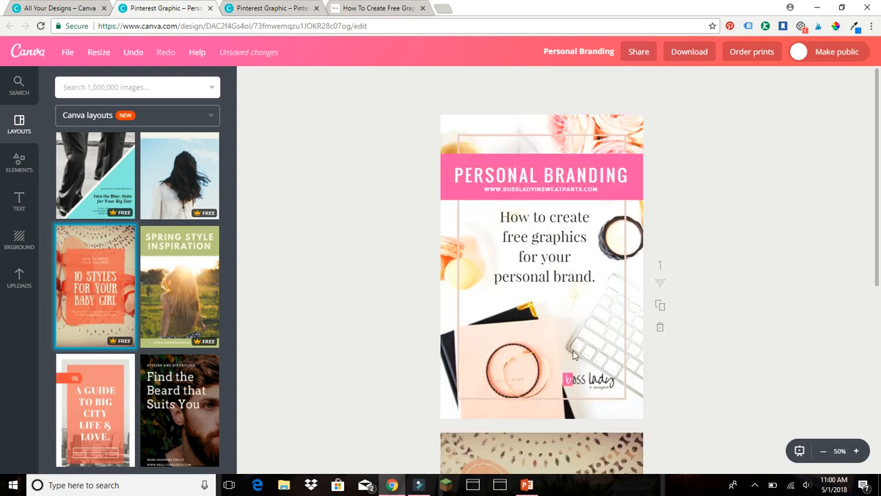
scroll(354, 300, down, 3)
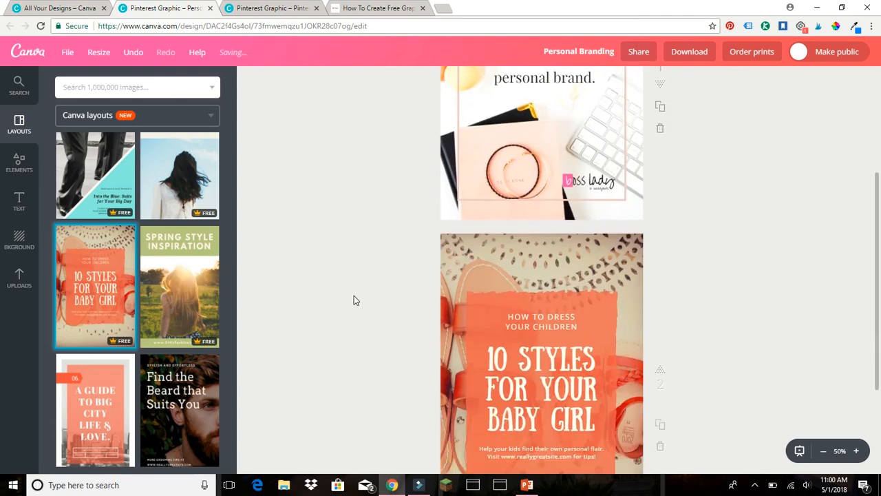
scroll(354, 300, down, 2)
click(454, 396)
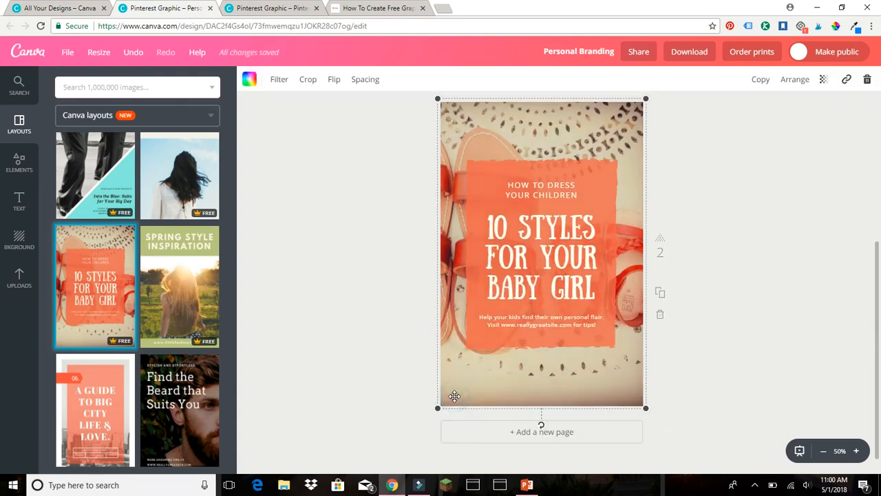
click(20, 276)
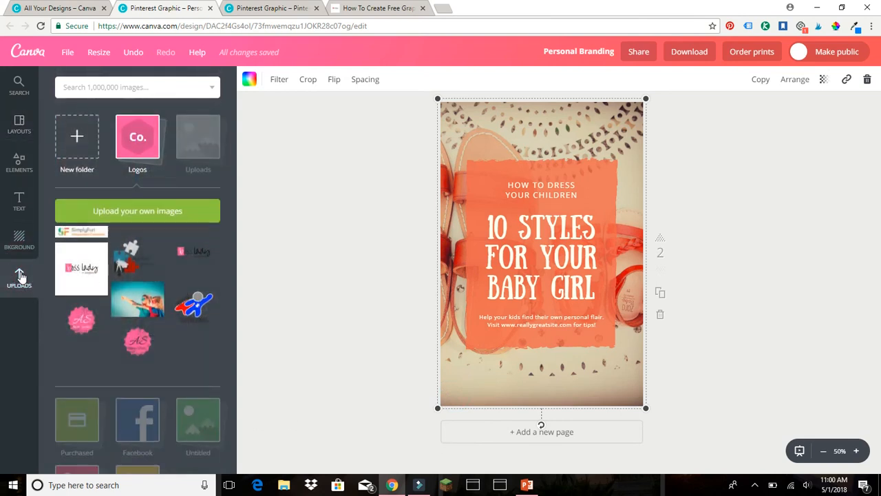
click(197, 137)
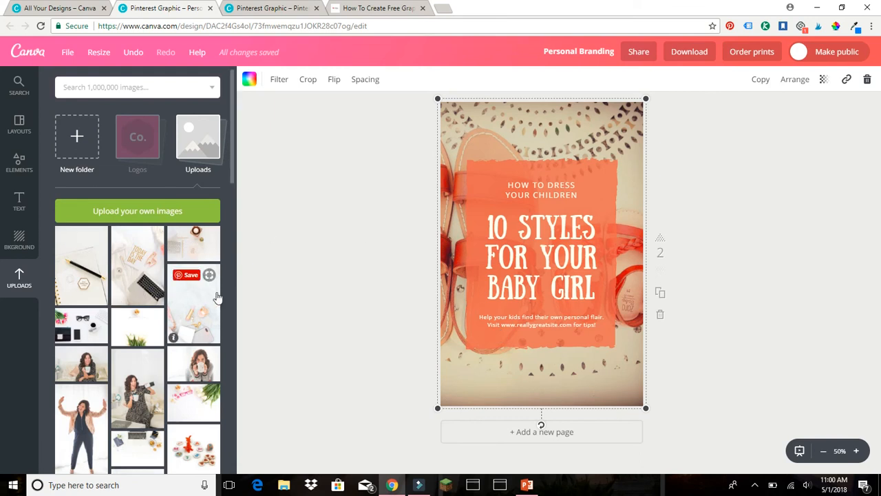
drag(143, 286, 436, 338)
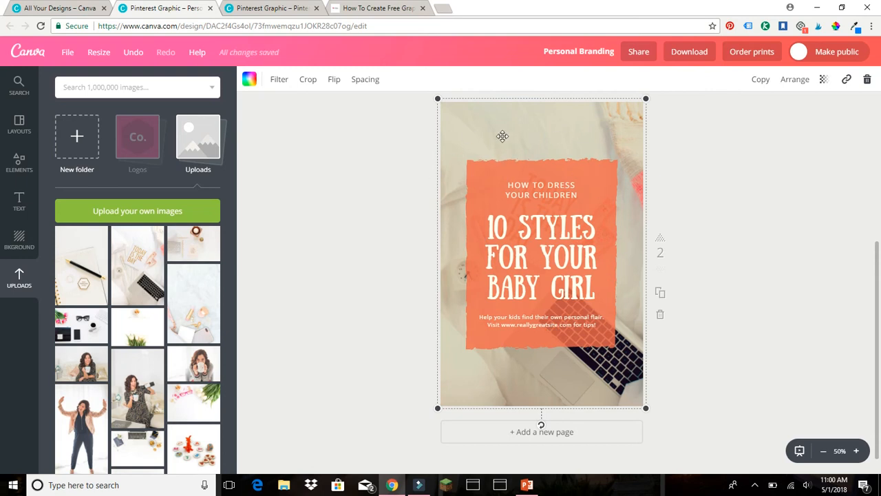
Set the background photo's filter to Normal
click(278, 81)
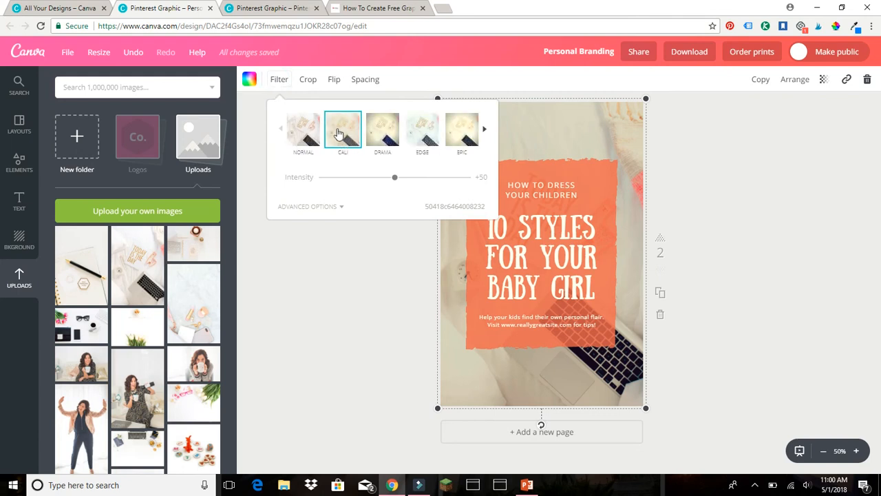
click(311, 138)
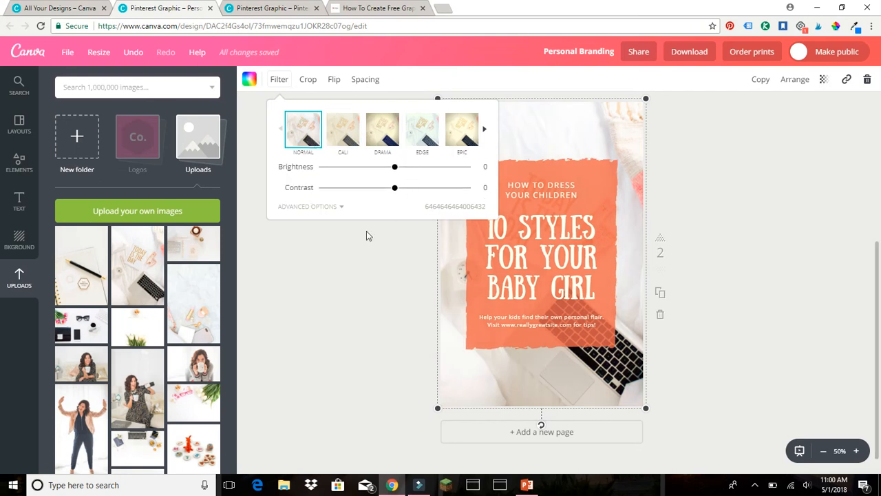
click(352, 269)
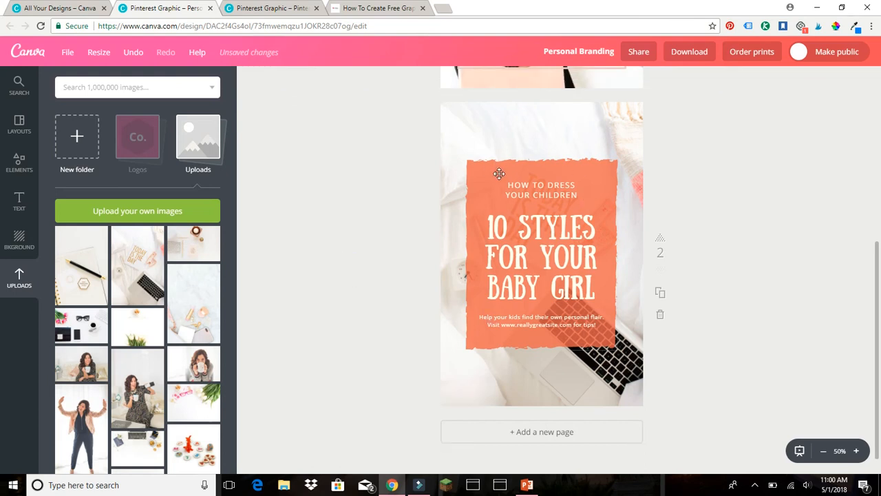
Replace the headline on the second page with "CREATING FREE GRAPHICS", with "GRAPHICS" on its own line
click(528, 235)
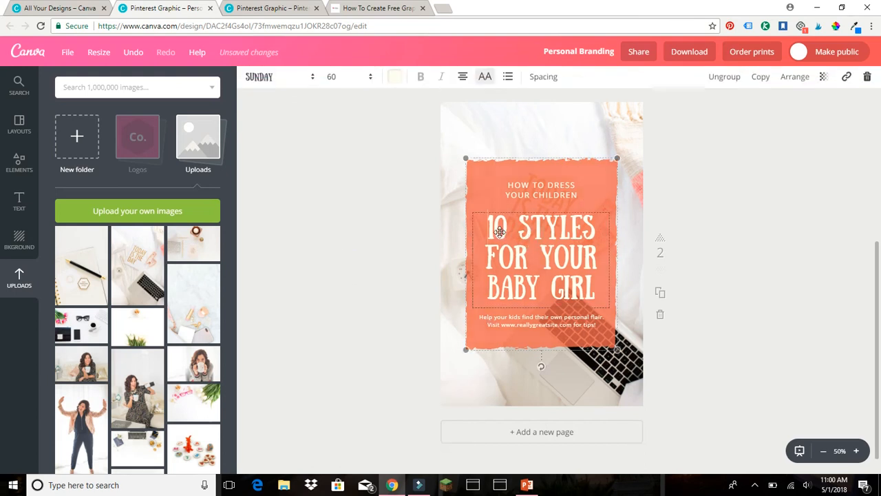
double_click(491, 226)
click(493, 225)
drag(492, 226, 596, 290)
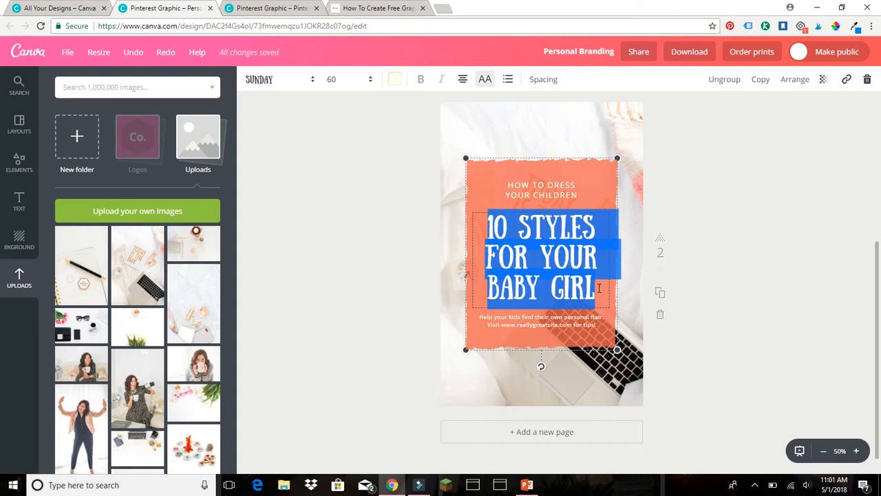
text(CREATING)
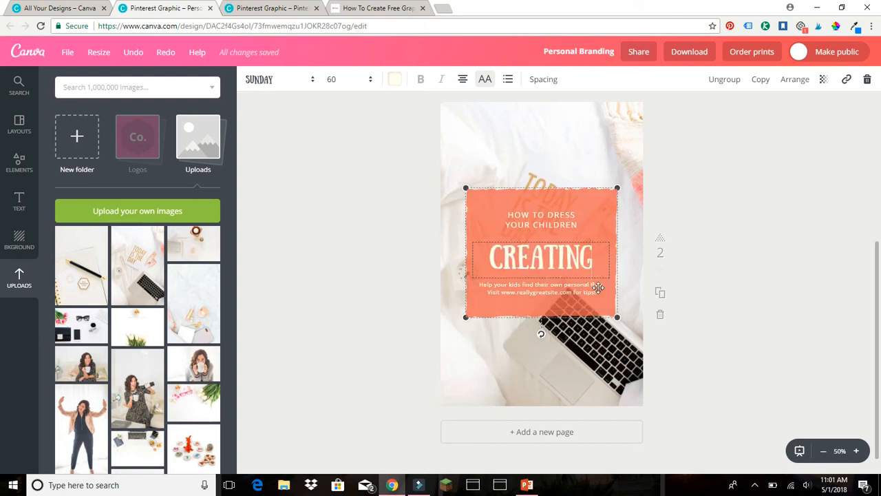
text( FREE)
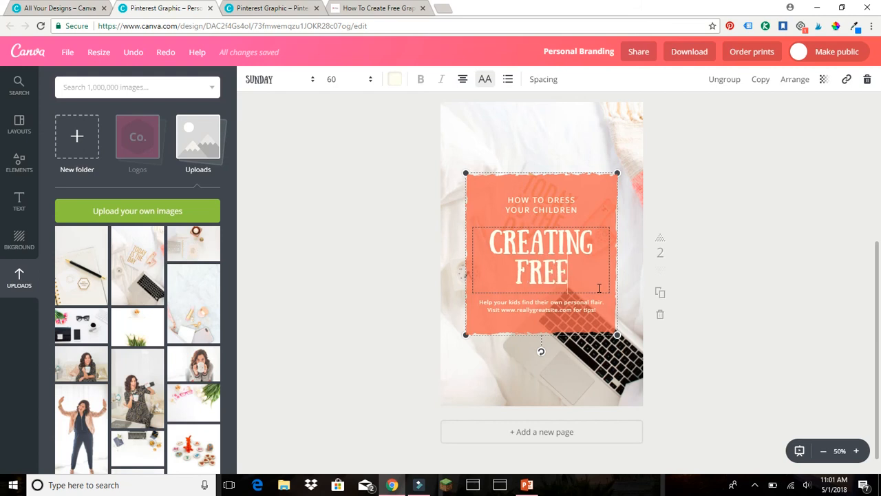
key(Return)
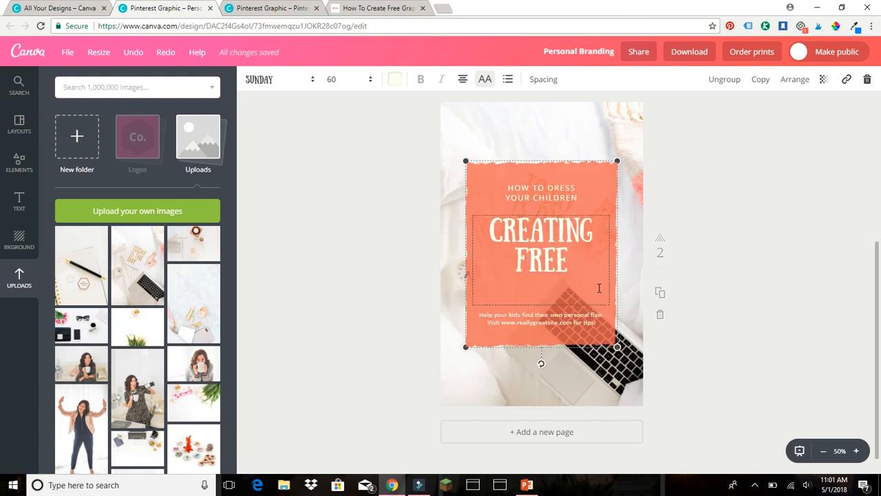
text(GRAPHICS)
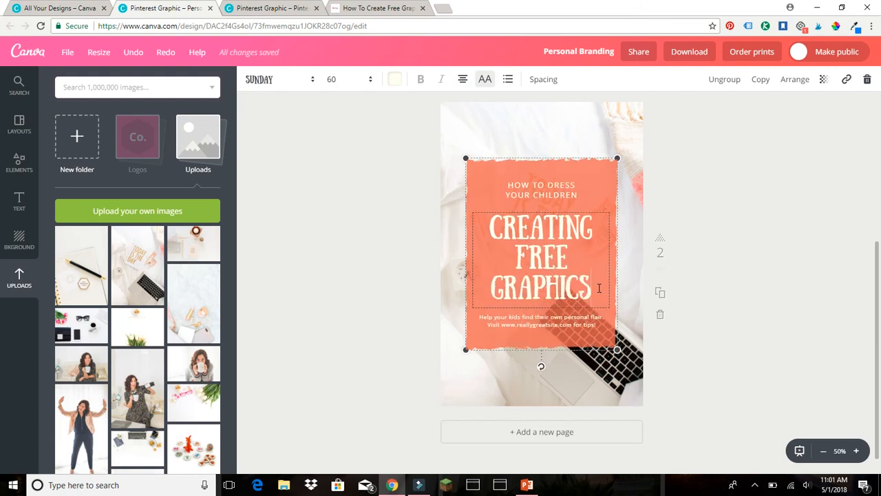
Change the font of the "CREATING FREE GRAPHICS" headline to Playfair Display
drag(494, 224, 584, 280)
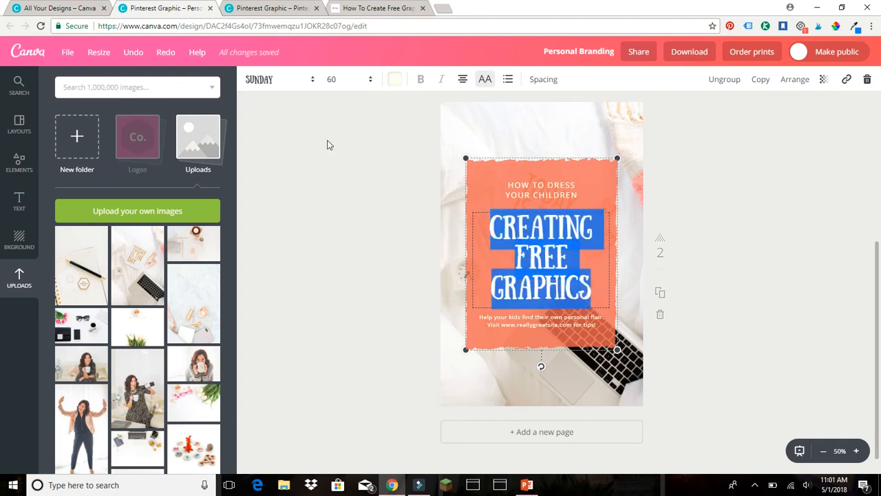
click(271, 83)
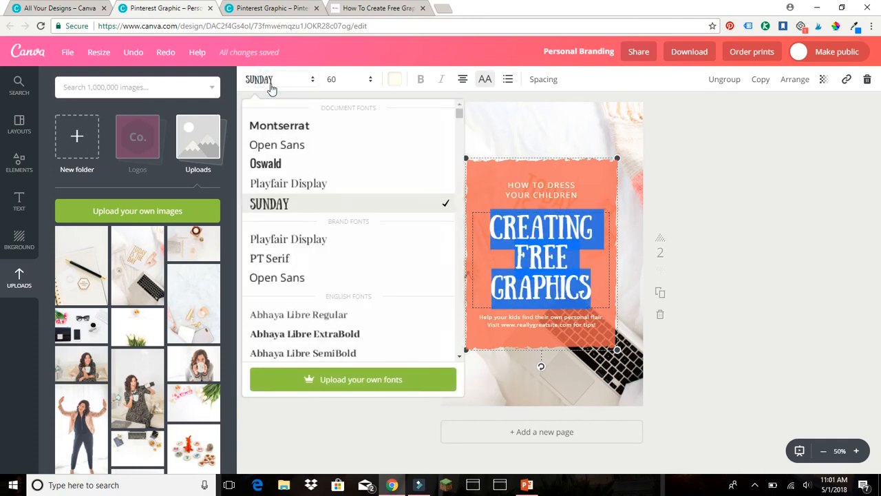
click(316, 184)
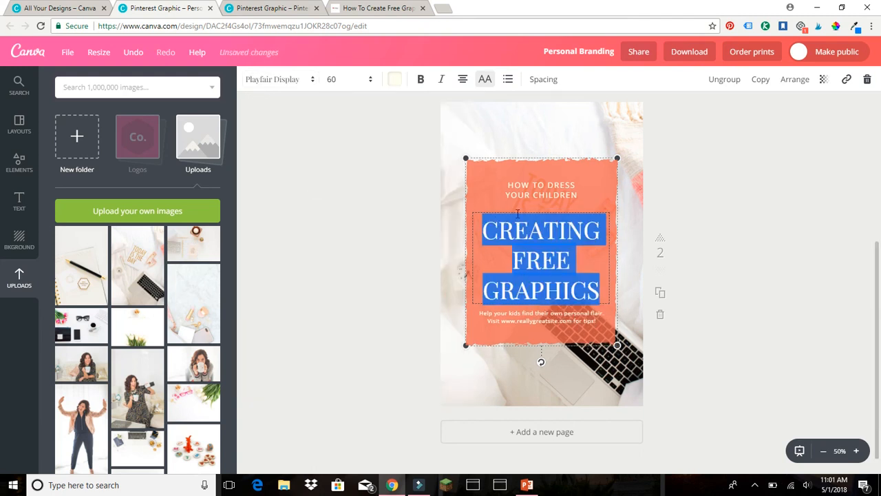
Try several brand colors on the torn-edge box behind the text and settle on the soft light pink
click(470, 168)
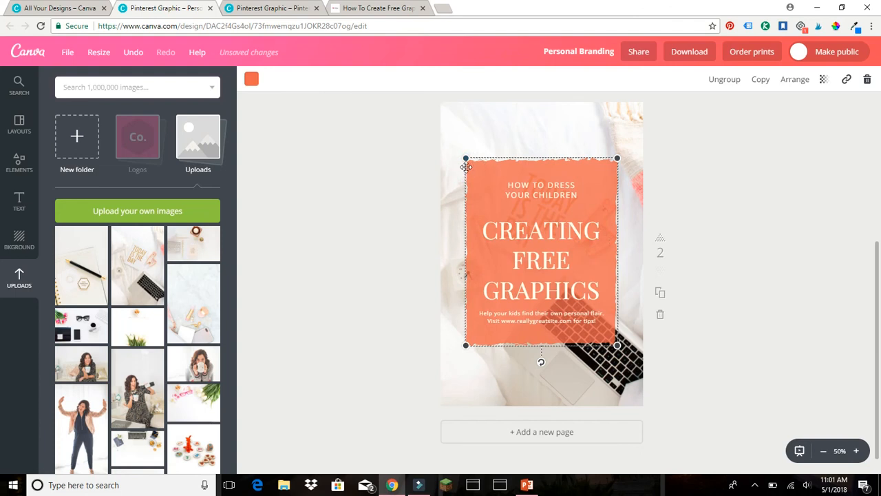
click(250, 83)
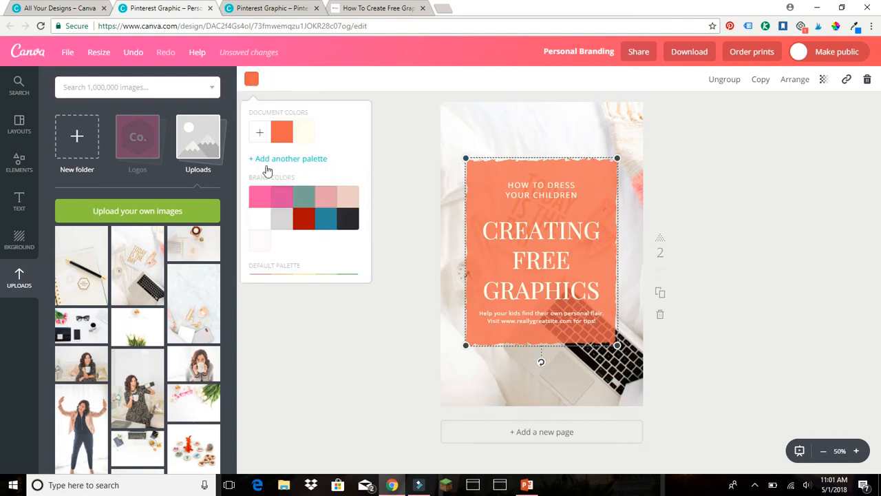
click(324, 197)
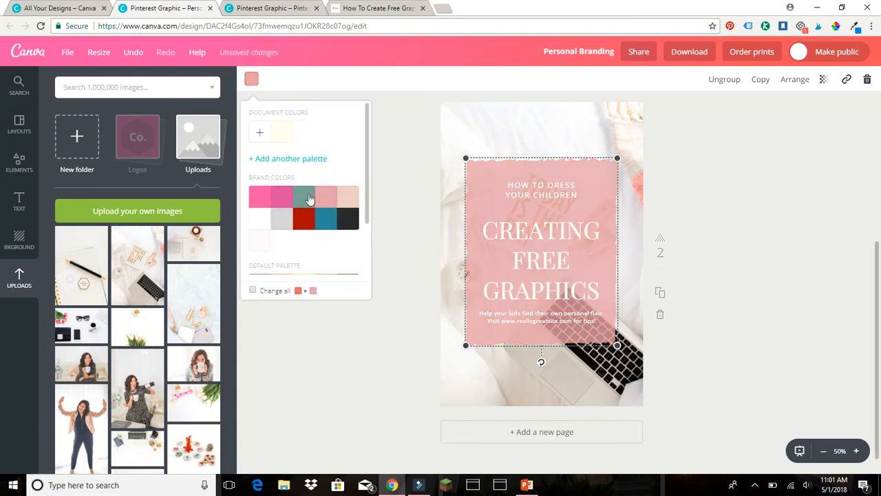
click(285, 201)
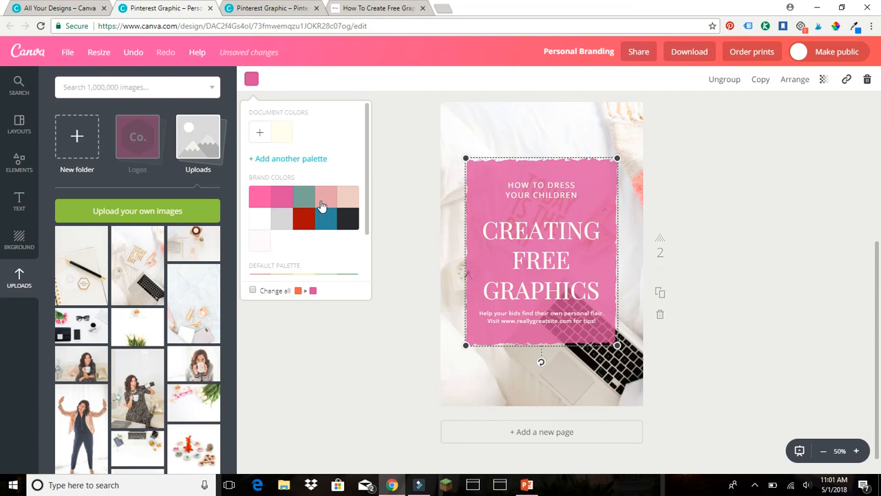
click(322, 204)
click(265, 201)
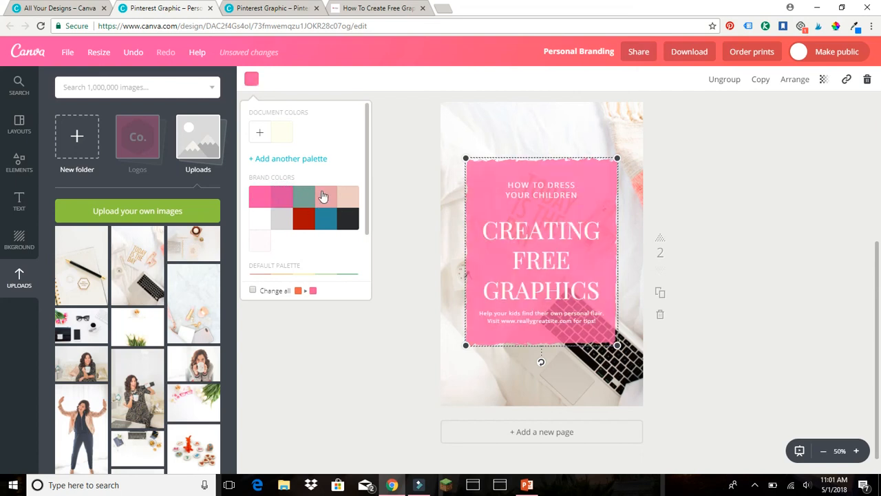
click(323, 197)
click(400, 216)
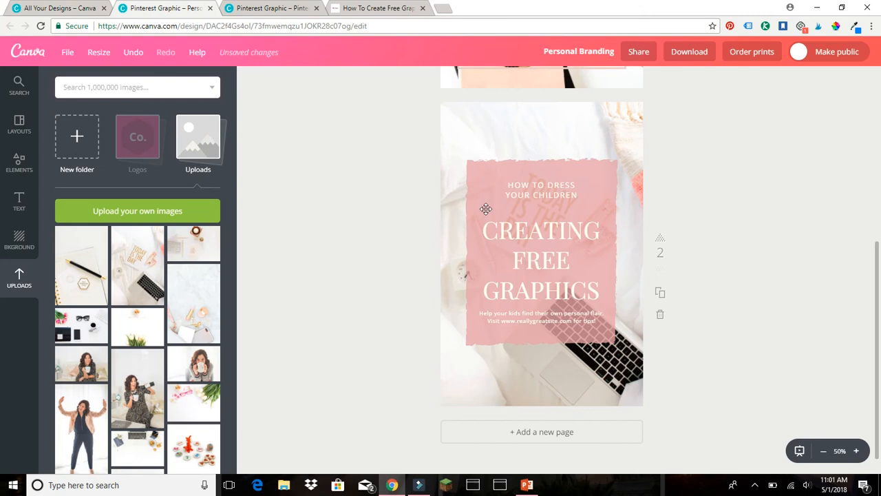
Replace the small text above the headline with "PERSONAL BRANDING"
click(508, 184)
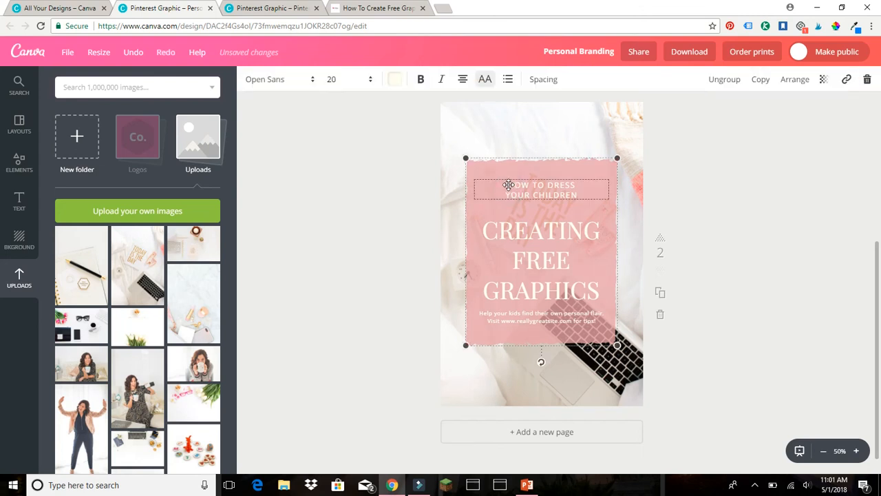
double_click(513, 185)
drag(508, 185, 578, 193)
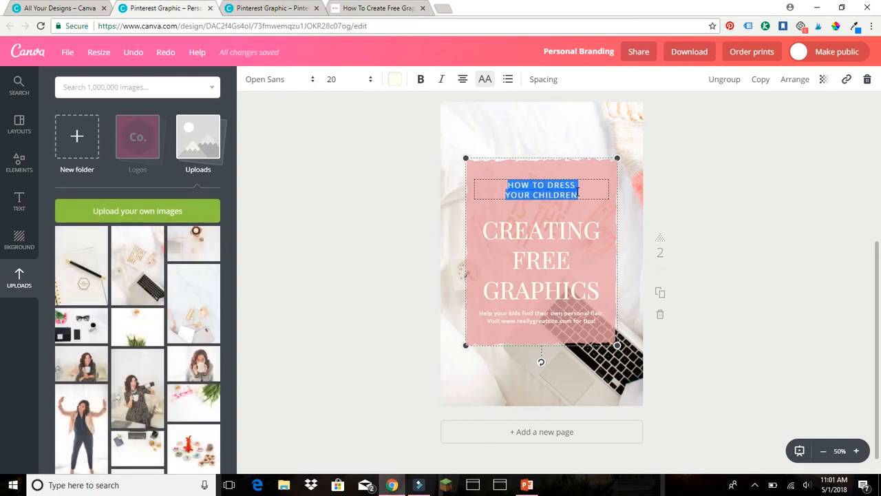
text(PERSONAL BRANDING)
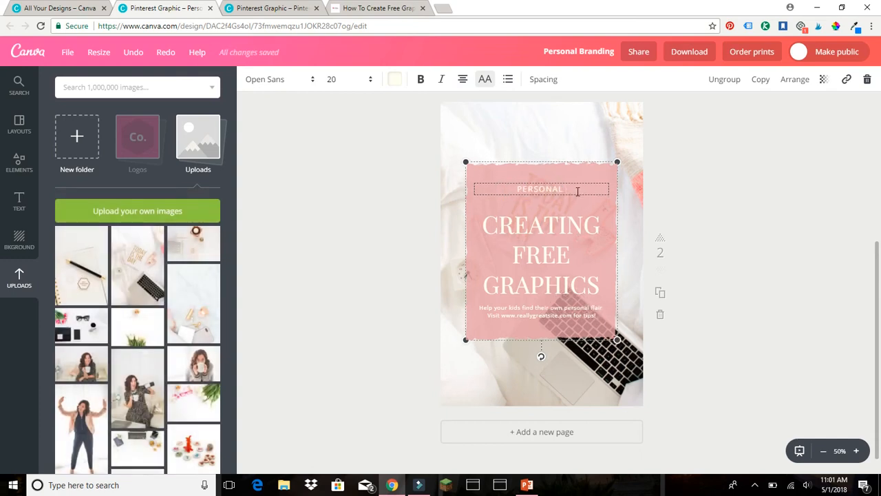
click(516, 316)
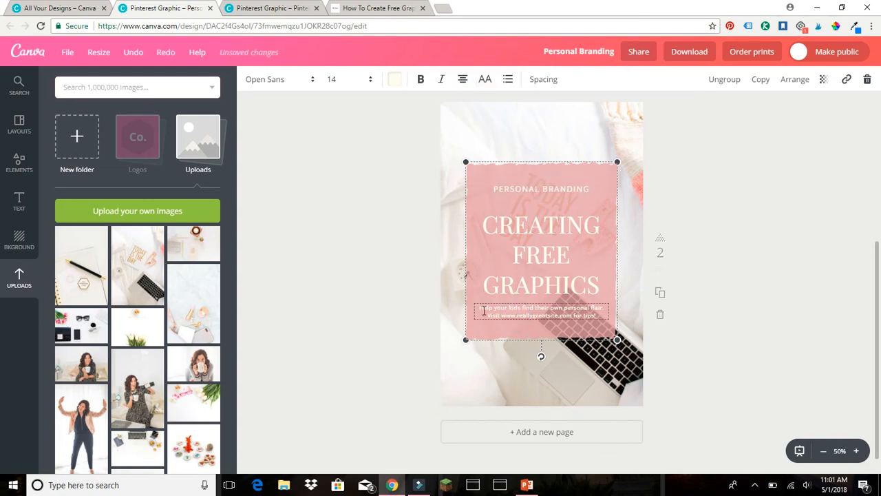
drag(481, 309, 598, 318)
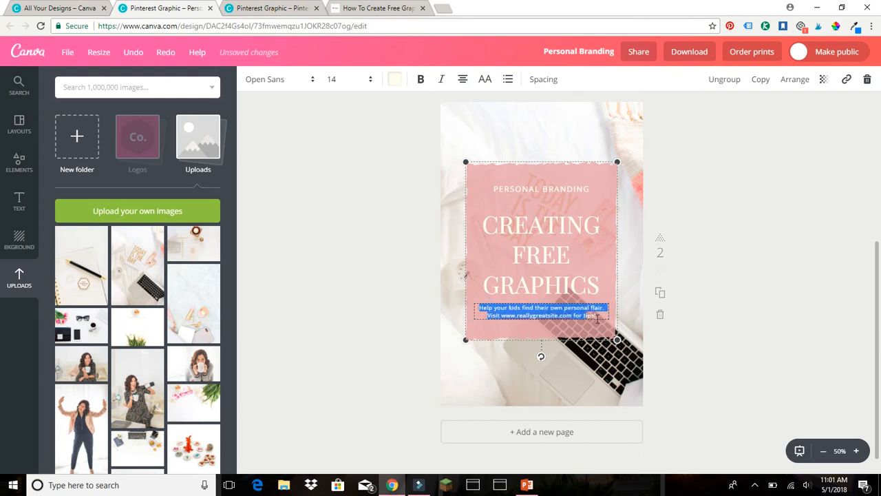
key(BackSpace)
text(www.bossladyinvestments.co)
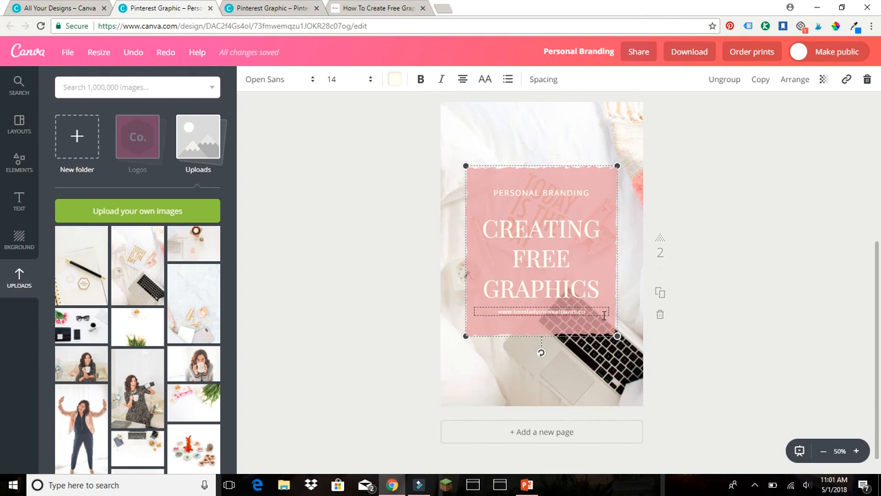
click(519, 313)
drag(496, 312, 596, 312)
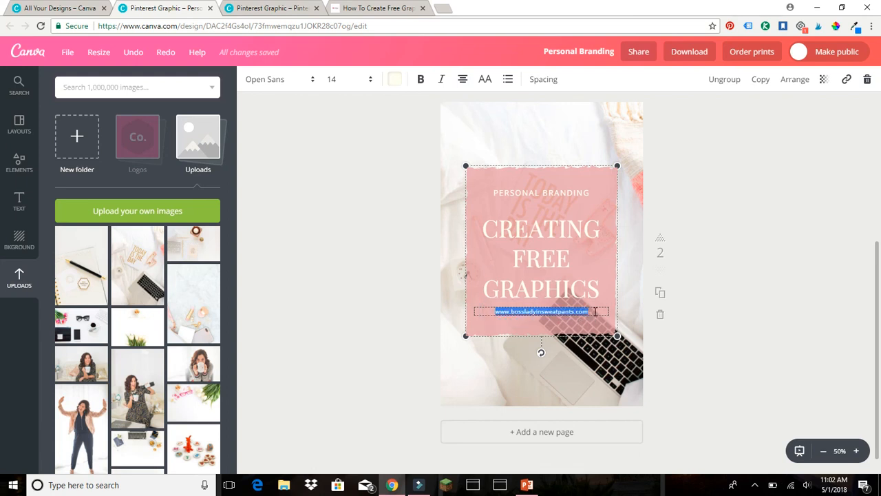
click(395, 274)
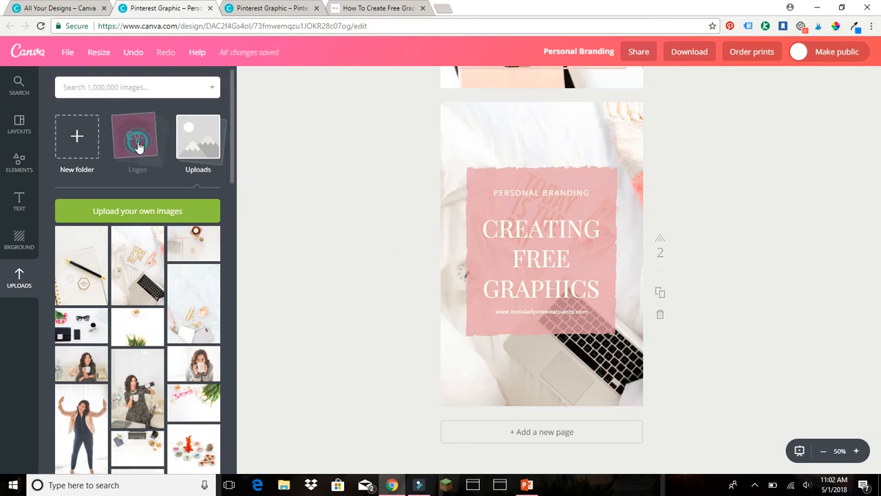
Add the transparent Boss Lady logo from the uploaded logos, shrink it and place it in the second page's lower left corner
click(137, 141)
click(196, 252)
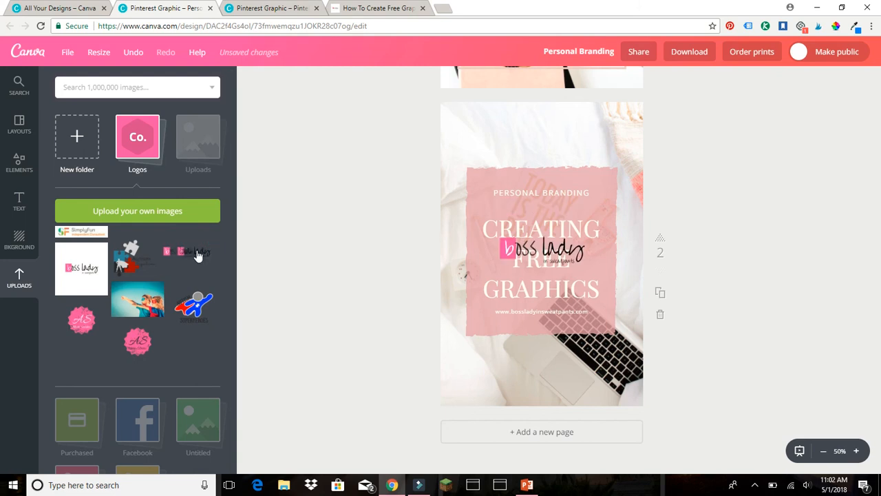
drag(561, 269, 513, 394)
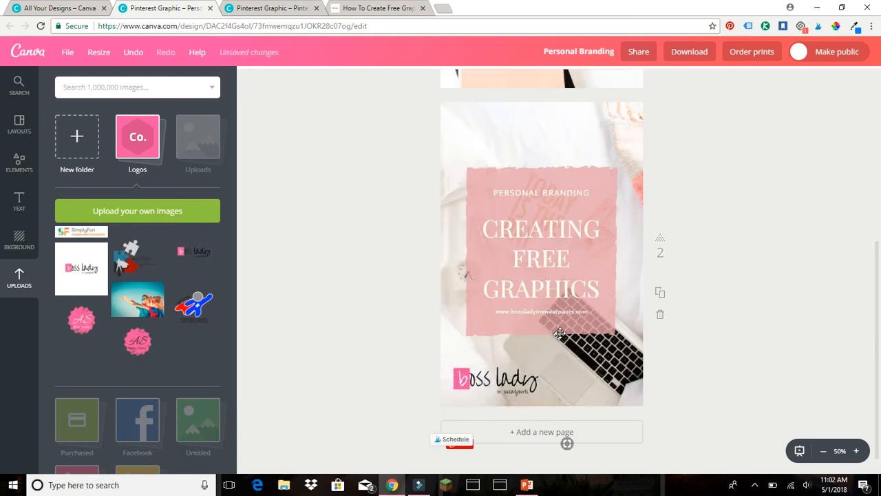
click(560, 334)
drag(564, 314, 499, 366)
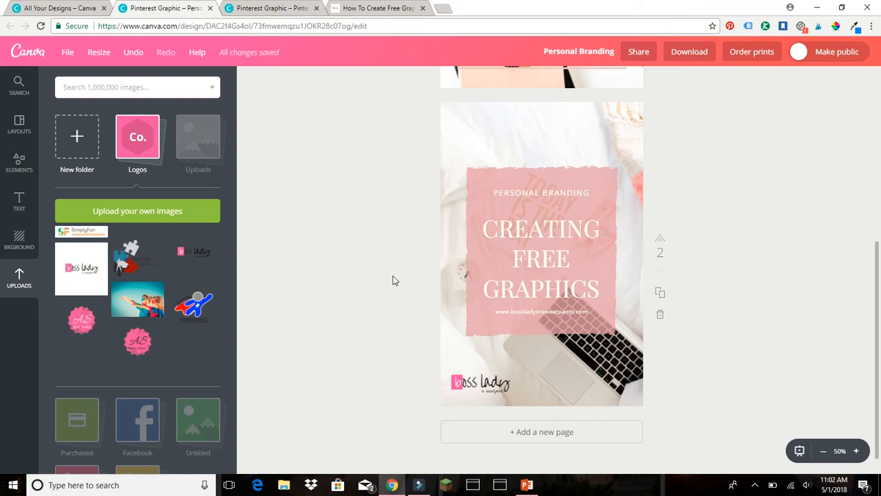
Review the customized pages and compare them with the finished samples in the "Pinterest Graphics for Boss Lady in Sweatpants" design
scroll(394, 280, up, 5)
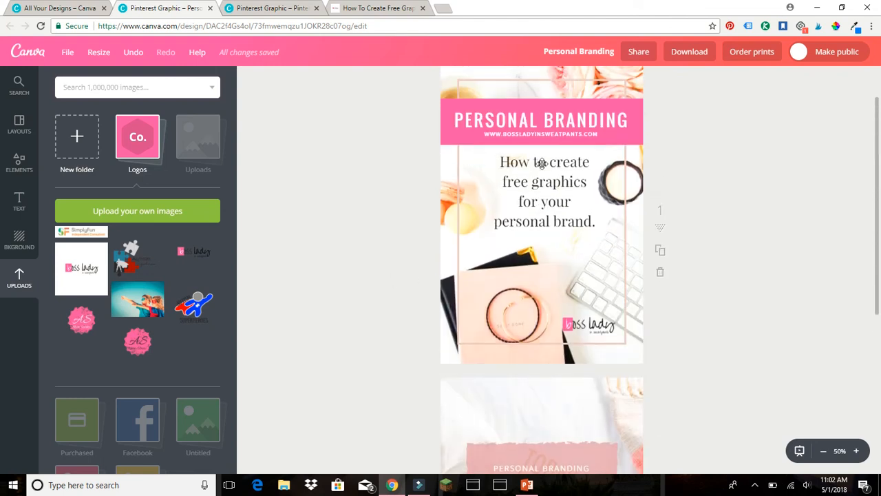
scroll(329, 286, down, 2)
click(279, 12)
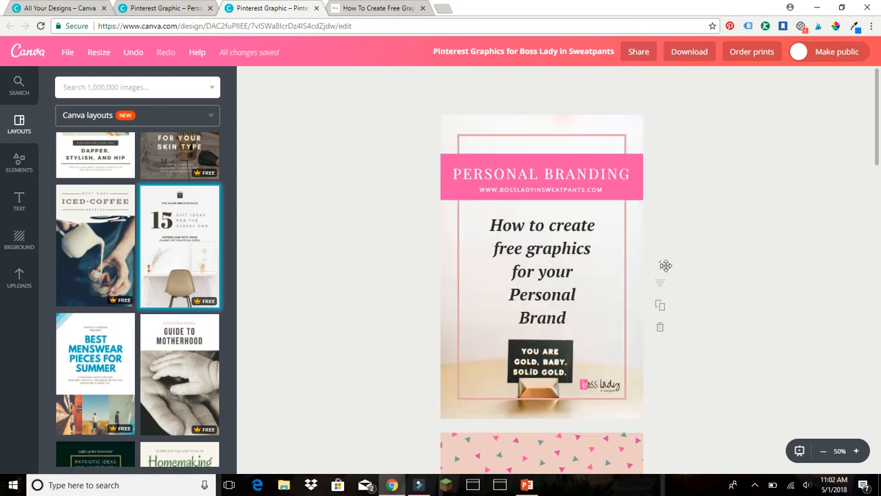
scroll(712, 233, down, 5)
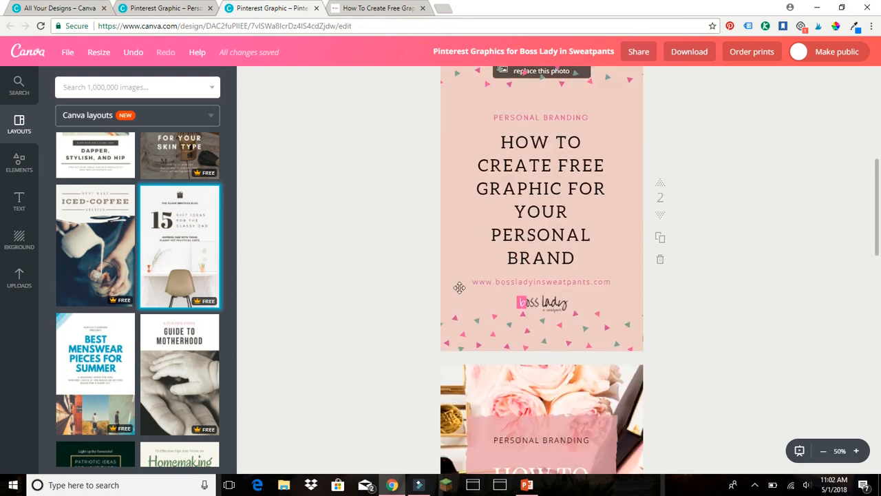
scroll(729, 222, down, 5)
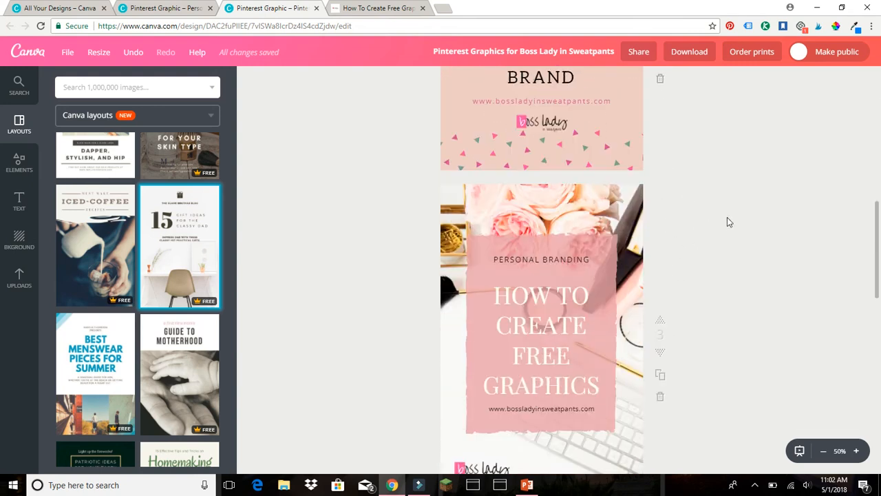
scroll(744, 219, down, 5)
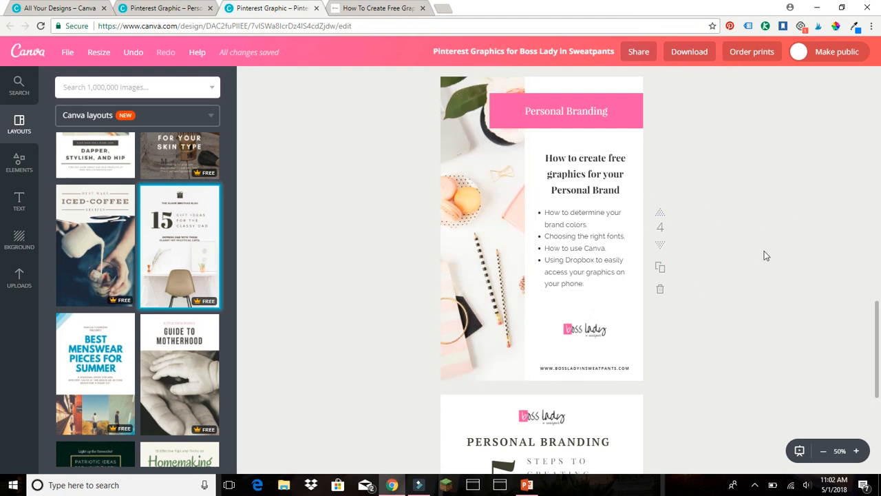
scroll(756, 271, down, 4)
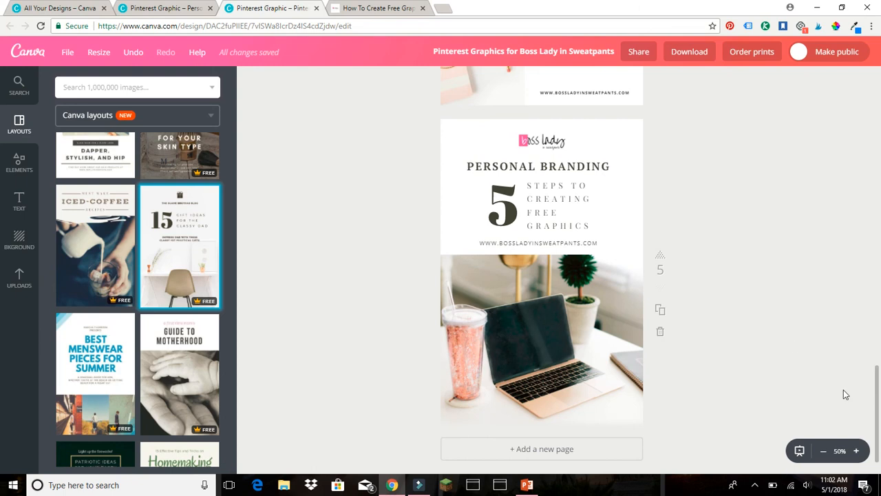
scroll(761, 335, up, 4)
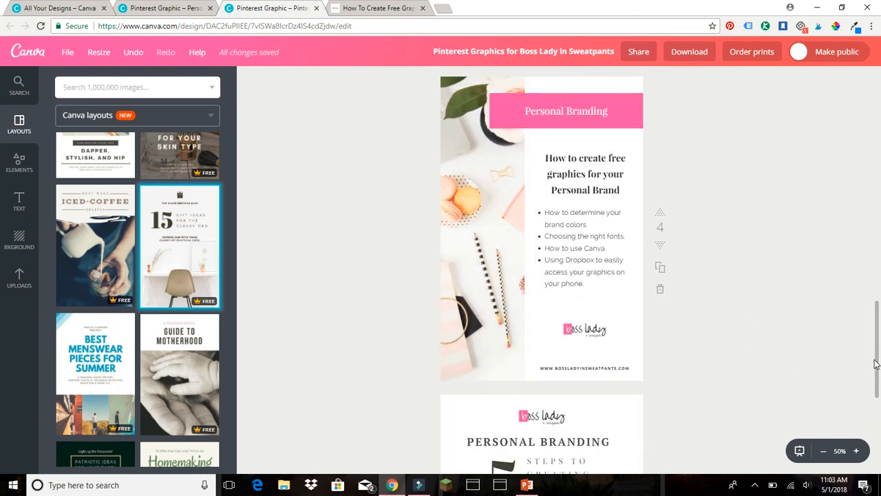
Add a third page to the Personal Branding design and apply the "15 Totally Doable Hairstyles for All Occasions" layout
click(177, 9)
scroll(830, 282, up, 4)
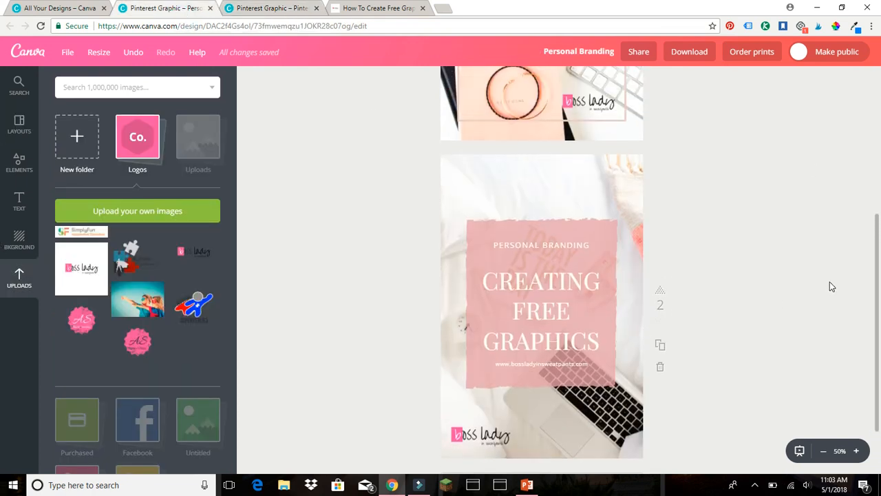
scroll(830, 283, down, 5)
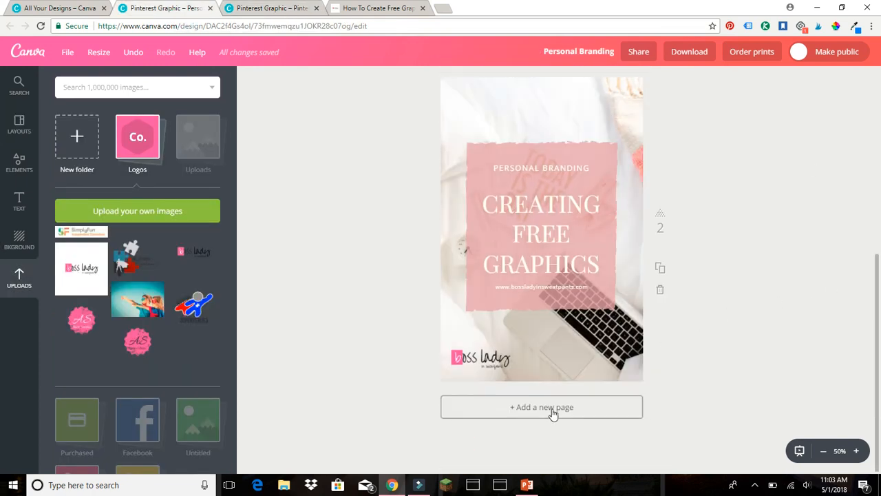
click(555, 411)
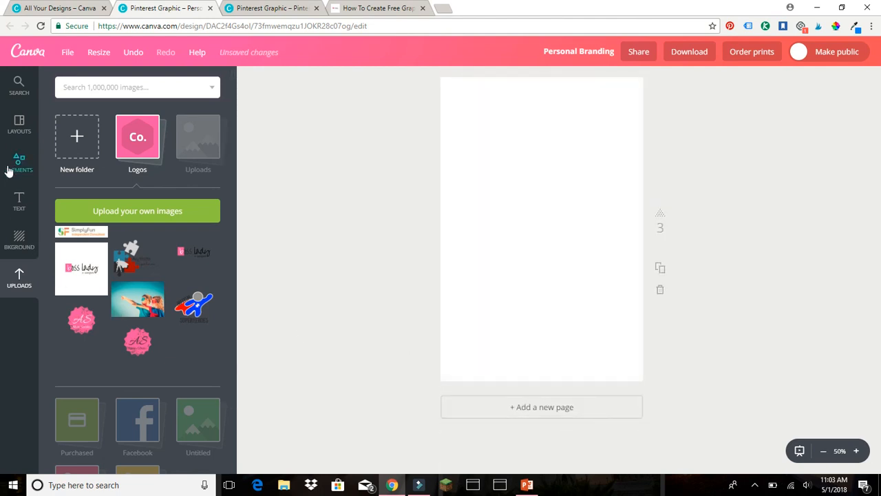
click(14, 130)
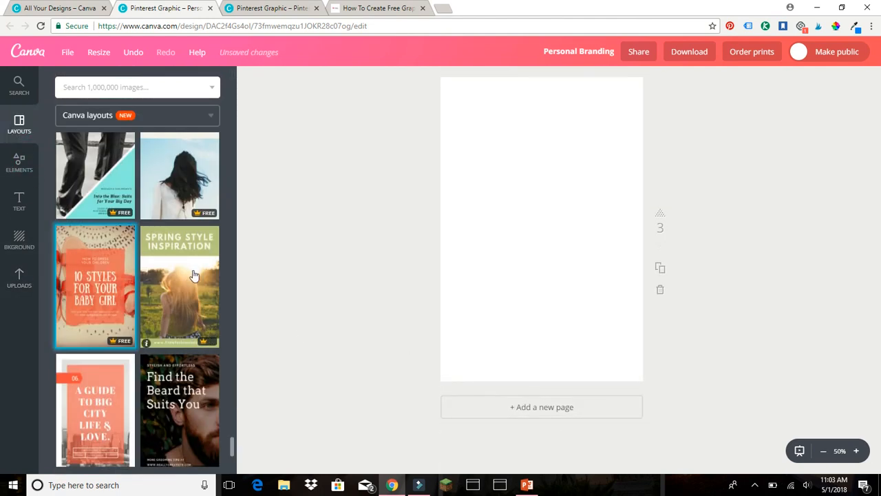
scroll(164, 341, down, 2)
scroll(164, 342, down, 4)
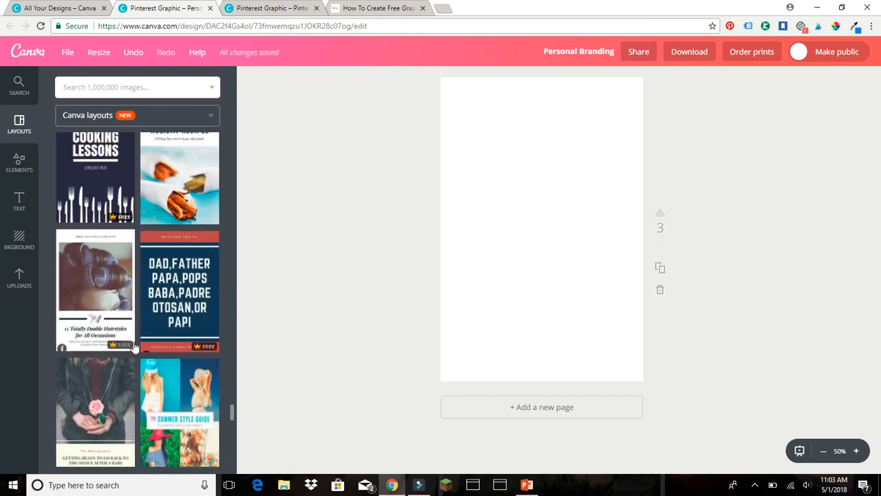
scroll(130, 342, down, 2)
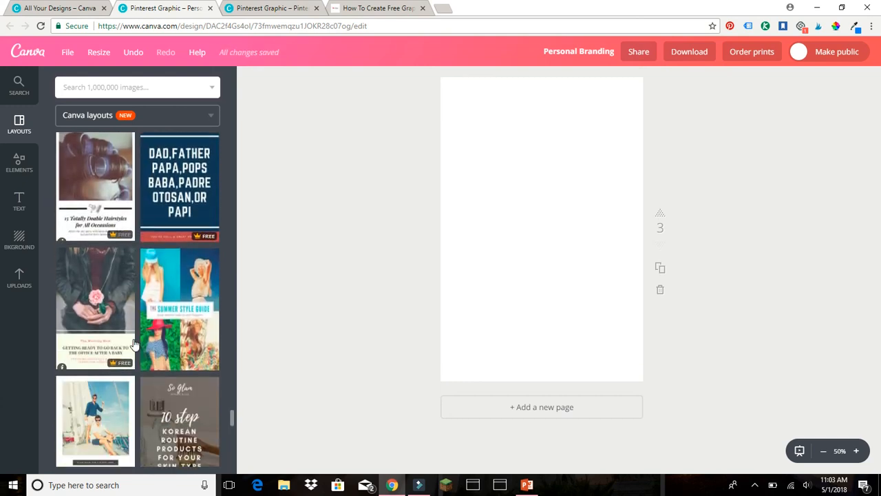
click(87, 180)
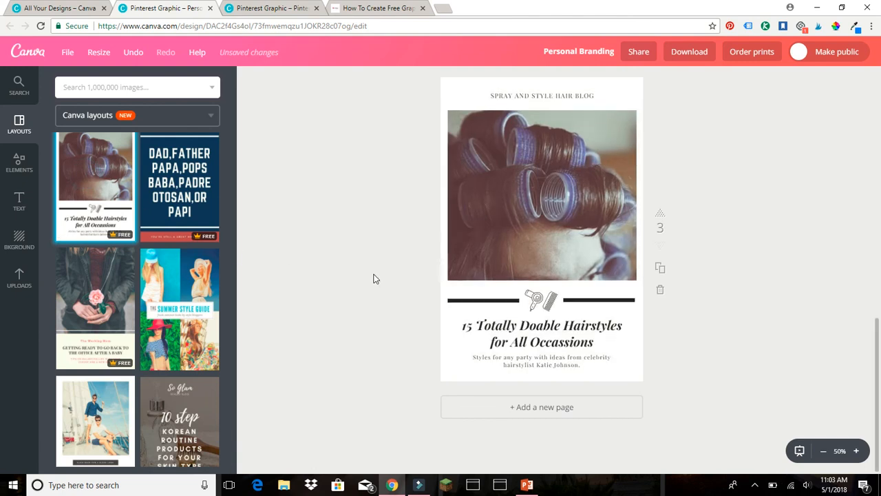
Recolor both black divider lines below the third page's photo with the bright pink brand color
scroll(376, 279, up, 1)
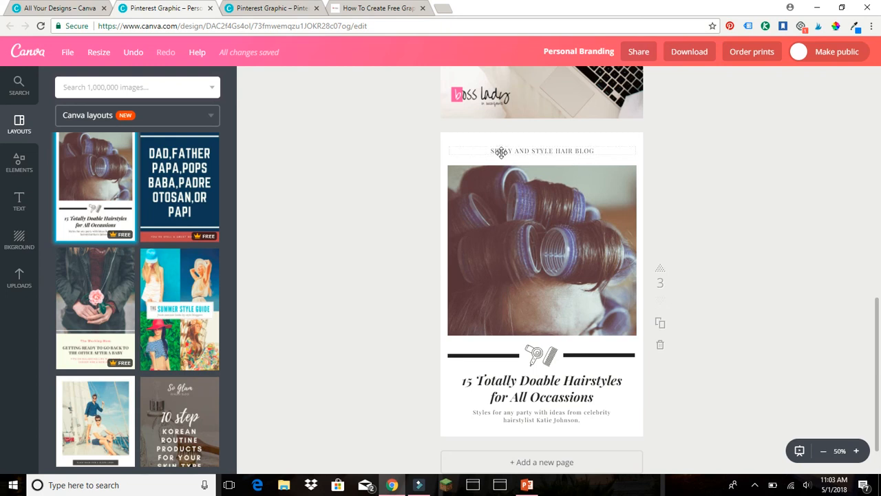
scroll(820, 262, down, 1)
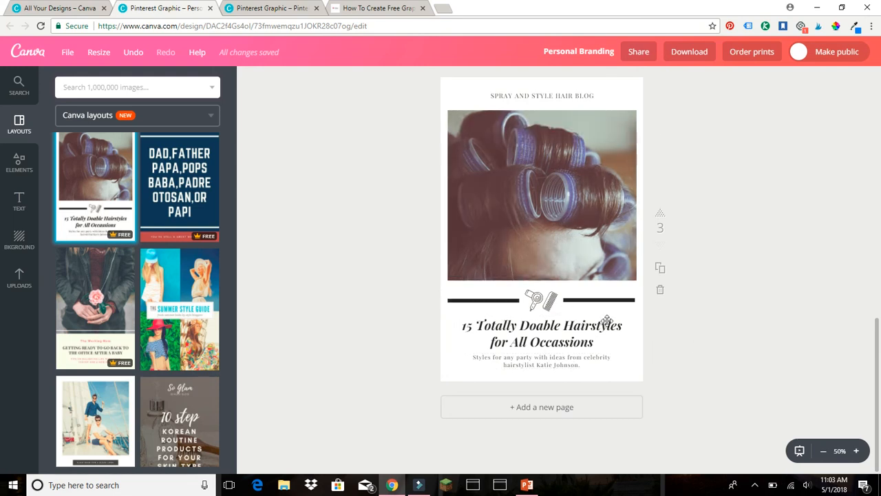
click(596, 301)
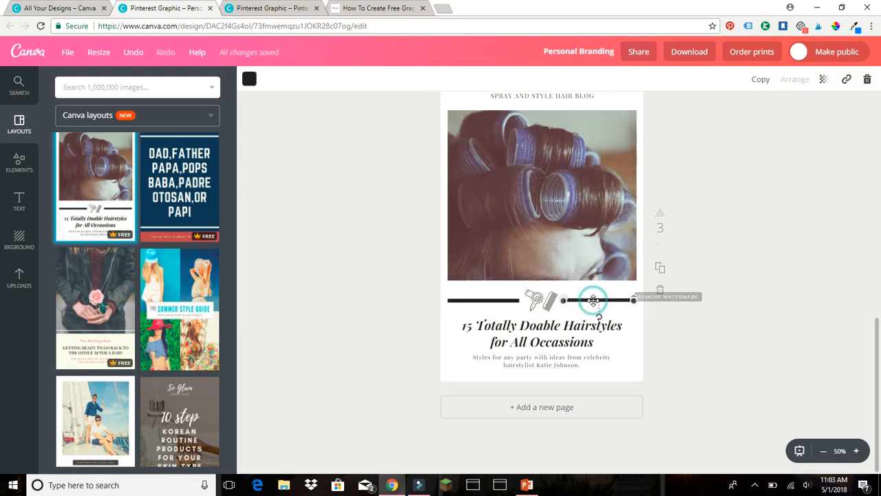
click(249, 79)
click(257, 198)
click(473, 303)
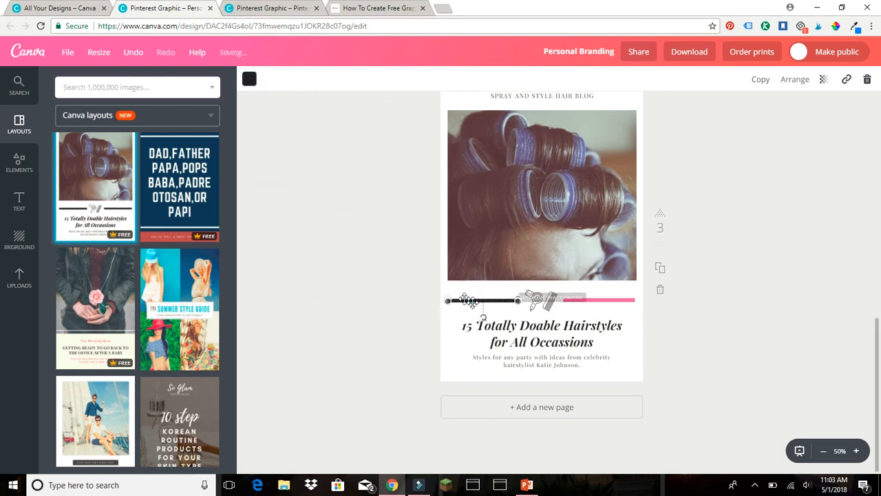
click(249, 79)
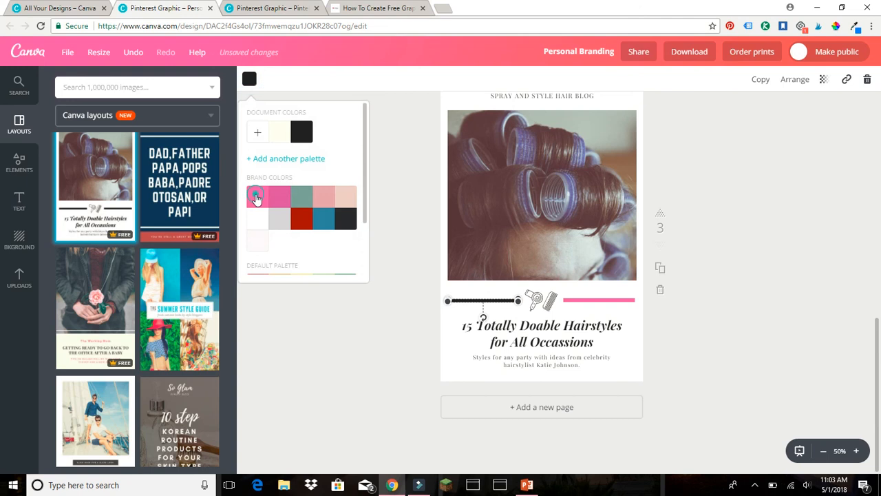
click(257, 197)
click(393, 201)
Replace the hair curler photo with the uploaded photo of a laptop, pink tumbler and plant
click(24, 276)
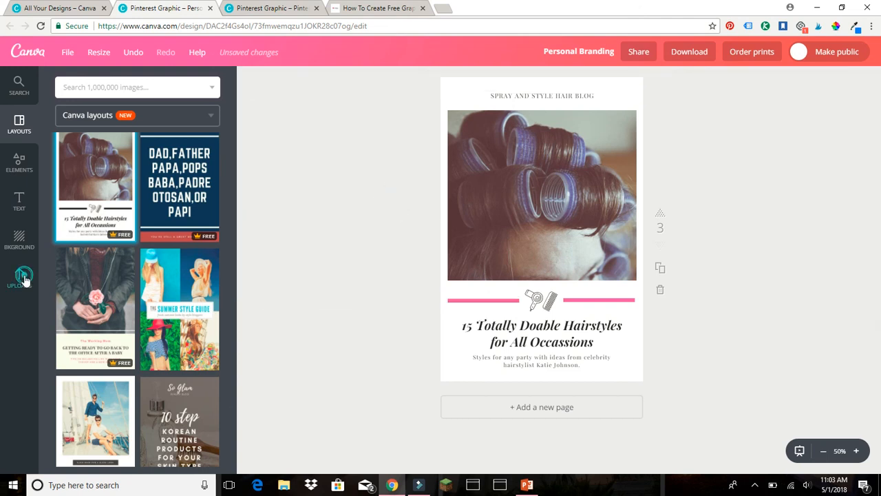
click(195, 135)
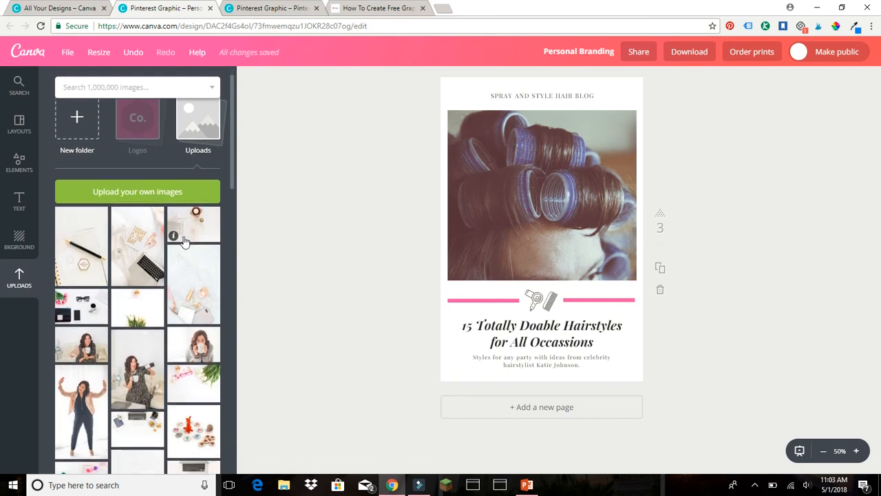
scroll(185, 241, down, 3)
scroll(185, 241, down, 1)
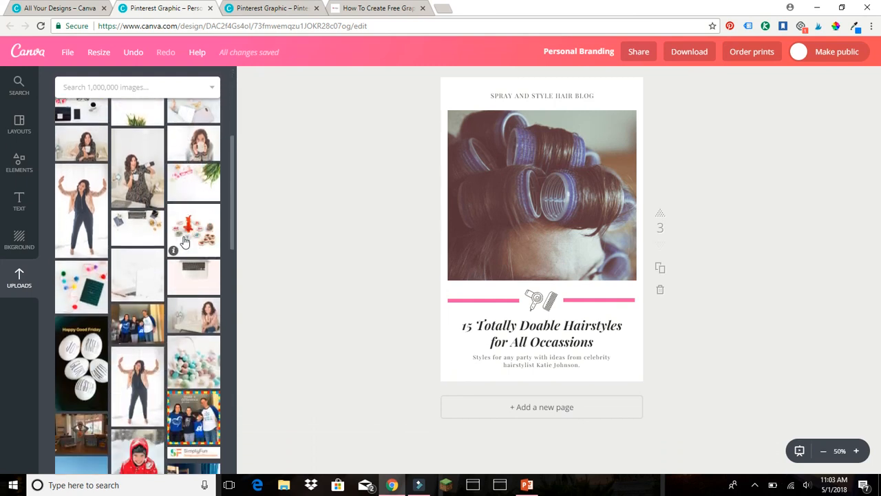
scroll(185, 241, down, 3)
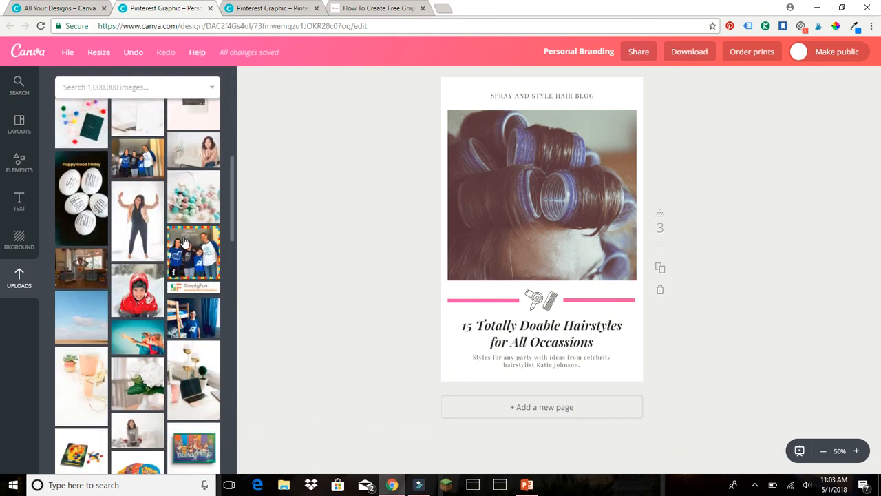
scroll(184, 241, down, 2)
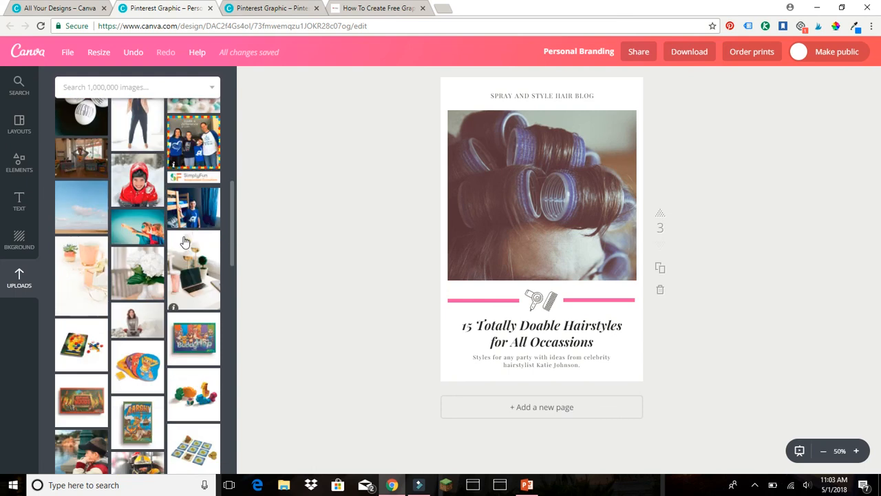
click(195, 286)
drag(547, 187, 438, 217)
click(348, 223)
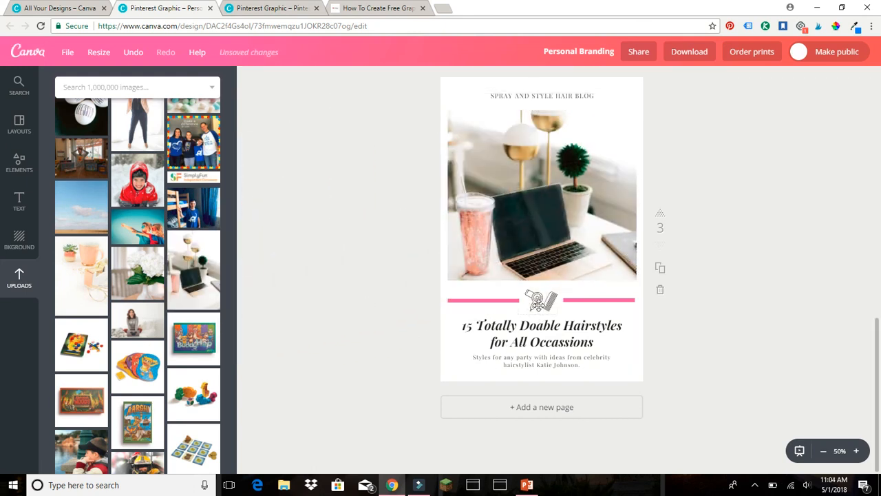
Delete the hair dryer and comb icons between the pink lines
click(537, 301)
click(536, 301)
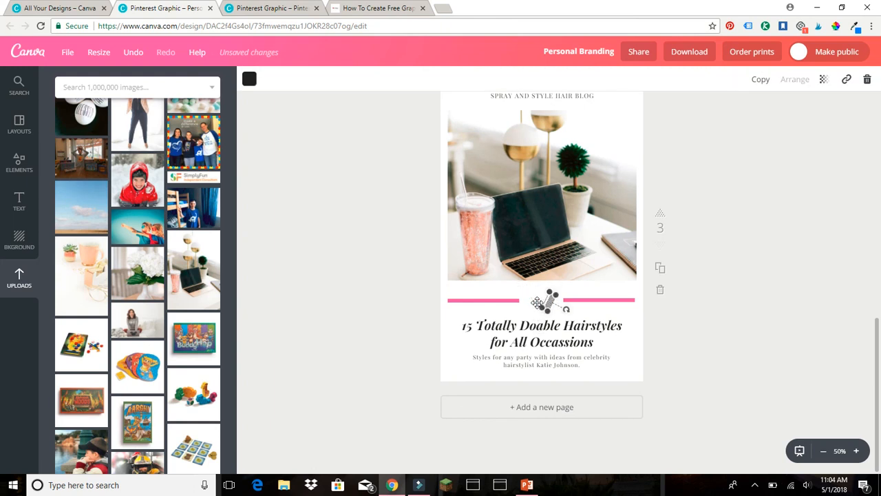
key(Delete)
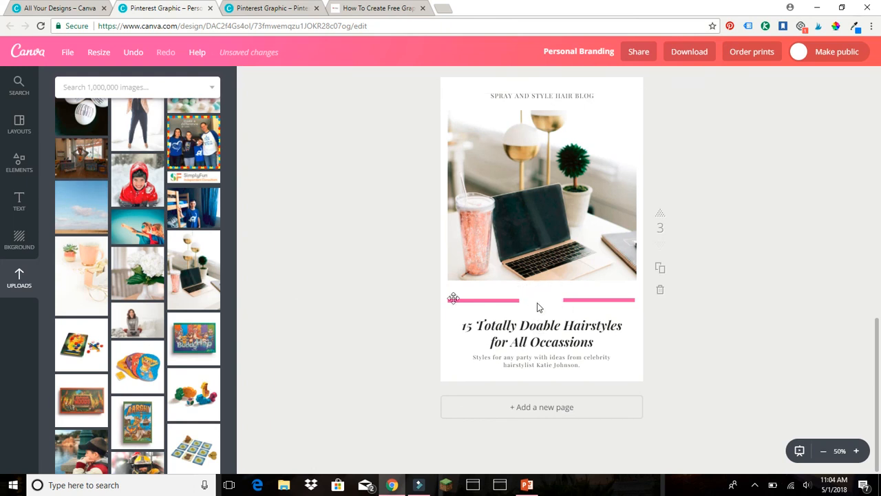
Add the transparent Boss Lady logo from the uploaded logos, shrink it and center it in the gap between the pink lines
click(19, 277)
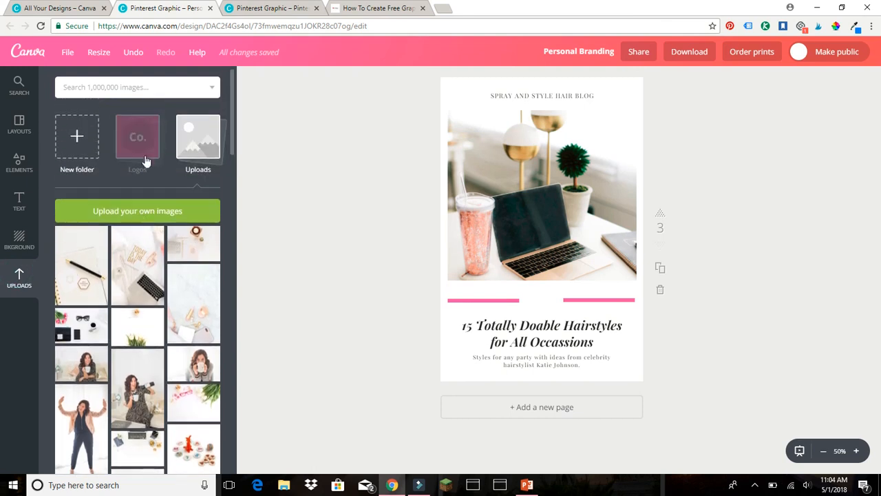
click(142, 138)
click(190, 253)
click(502, 268)
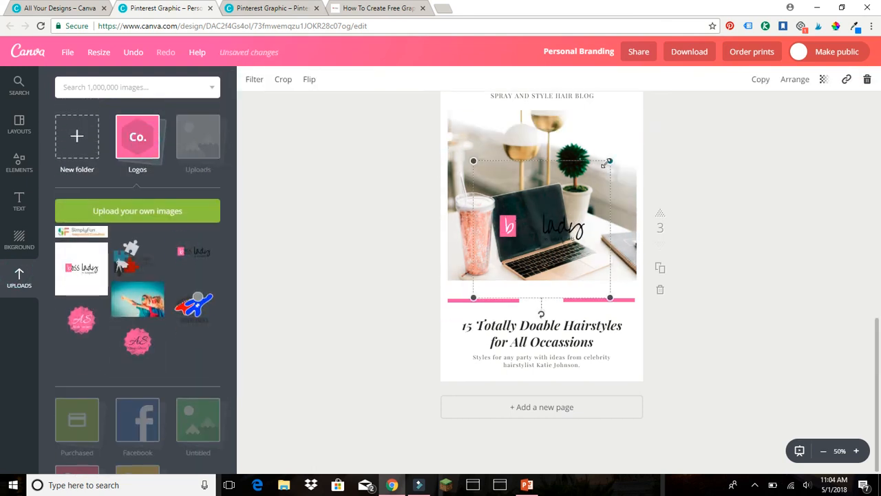
drag(608, 160, 539, 236)
click(511, 267)
drag(510, 267, 547, 308)
click(511, 277)
click(532, 305)
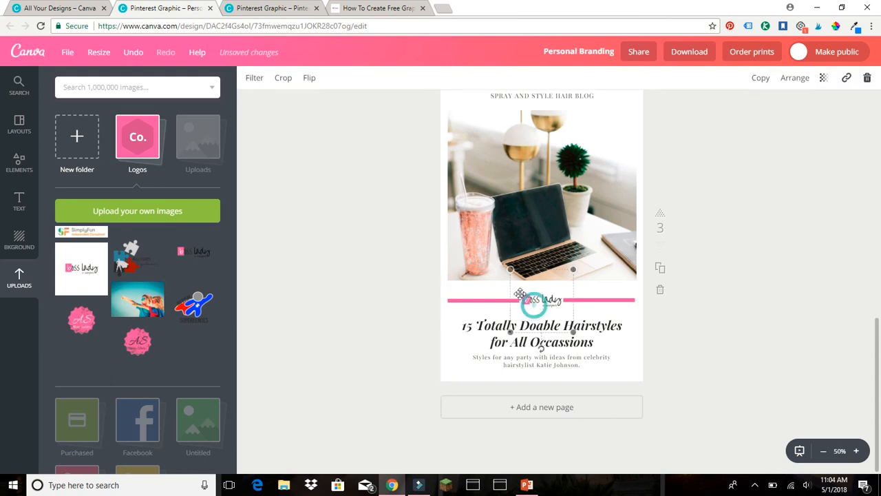
drag(573, 332, 549, 304)
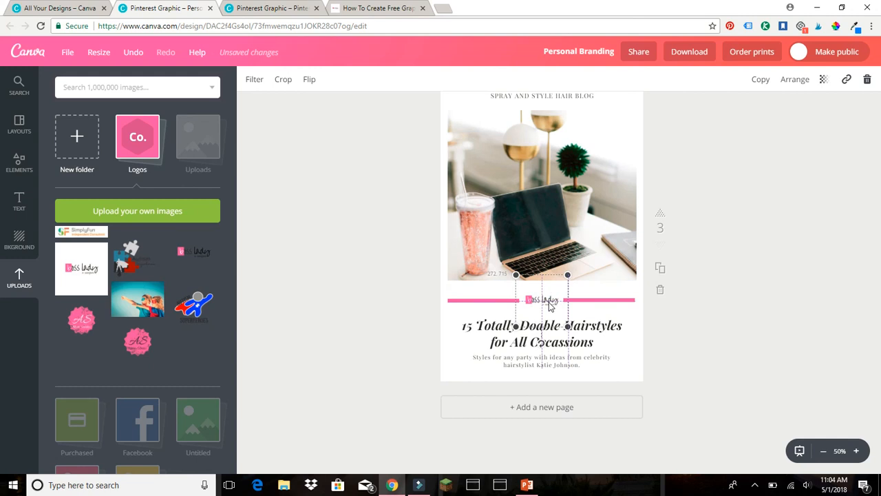
click(365, 286)
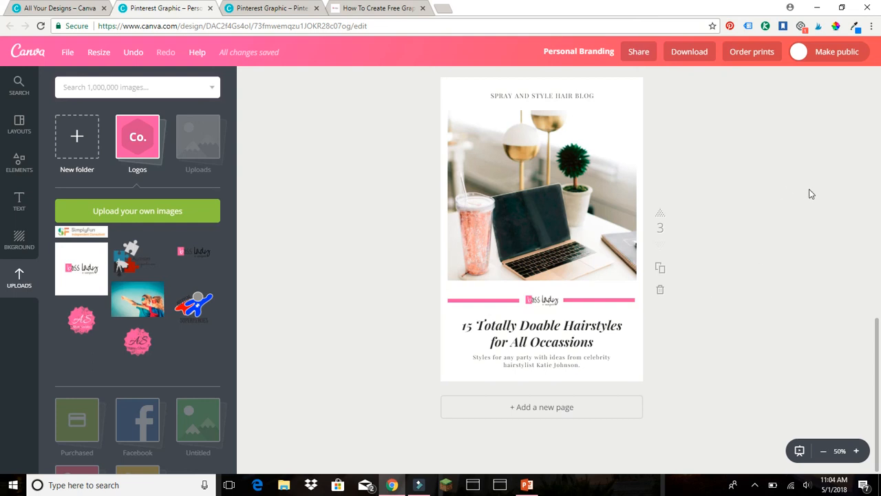
Look over the design's first page and the sample graphics in "Pinterest Graphics for Boss Lady in Sweatpants" once more
scroll(825, 332, up, 10)
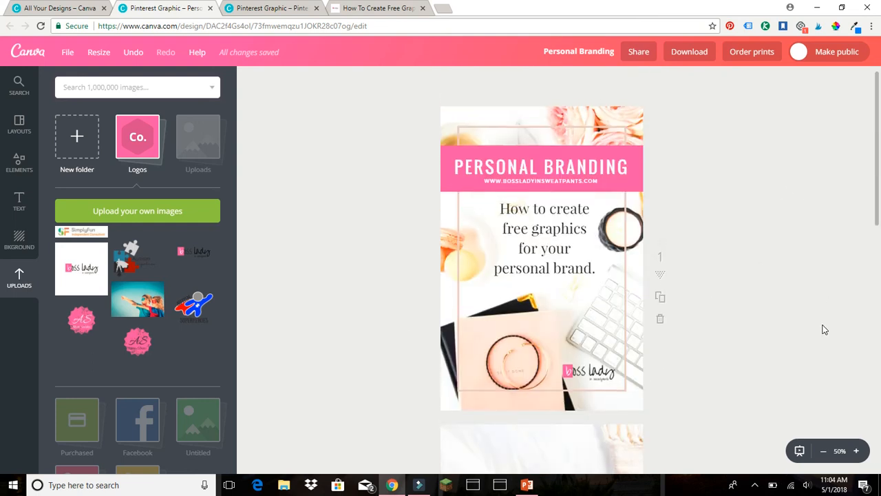
click(269, 8)
scroll(744, 223, up, 15)
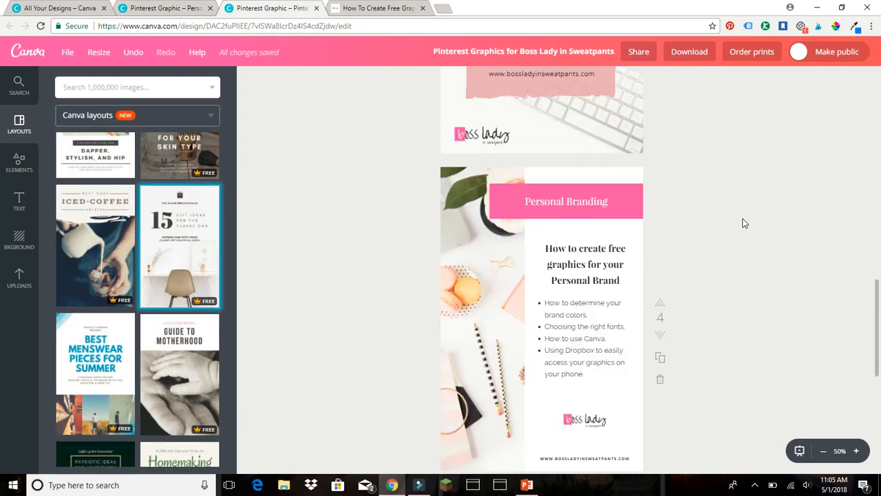
scroll(743, 223, up, 3)
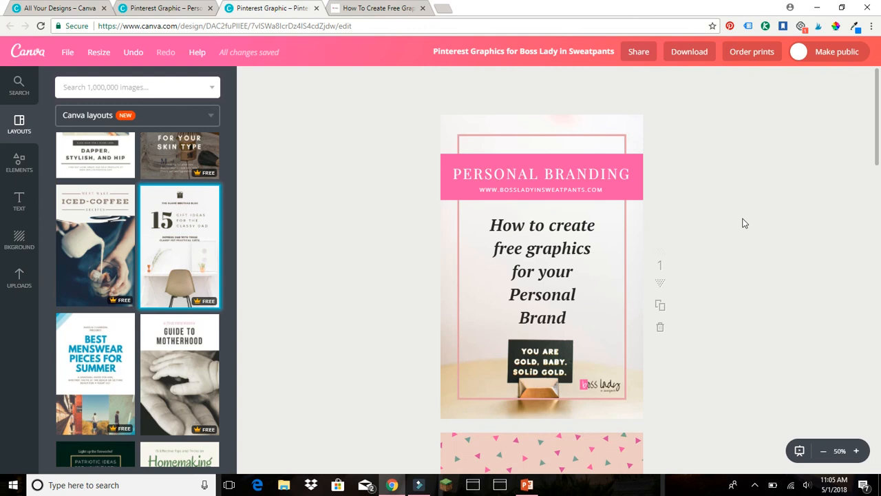
scroll(744, 224, down, 2)
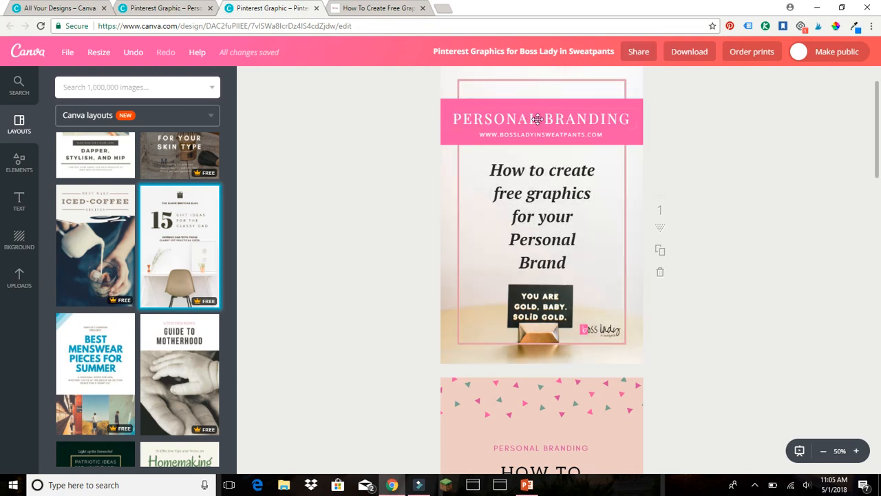
scroll(717, 284, down, 3)
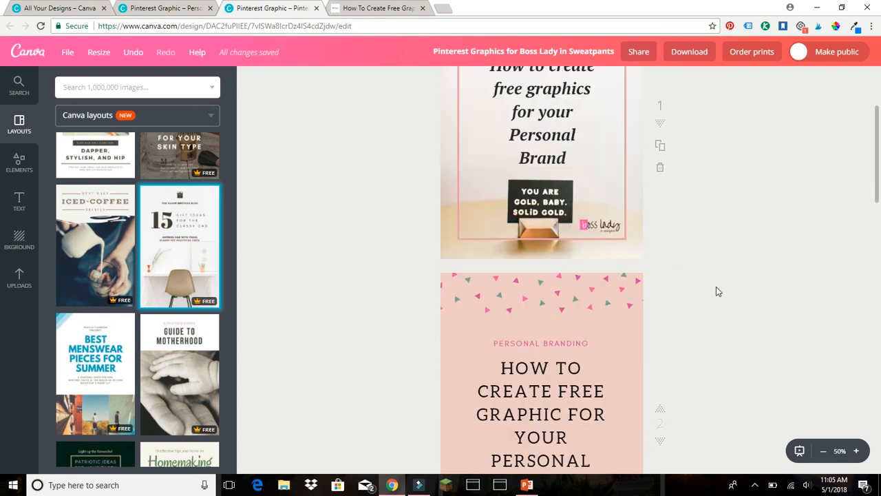
scroll(772, 290, down, 4)
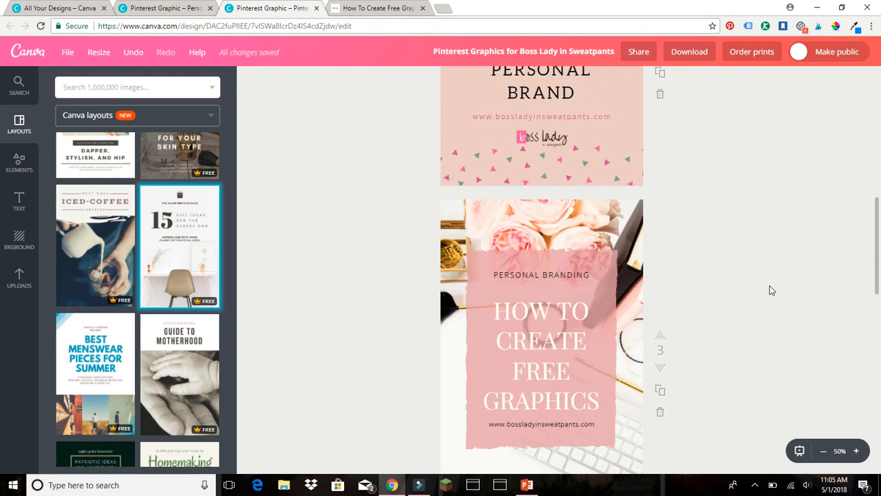
click(756, 485)
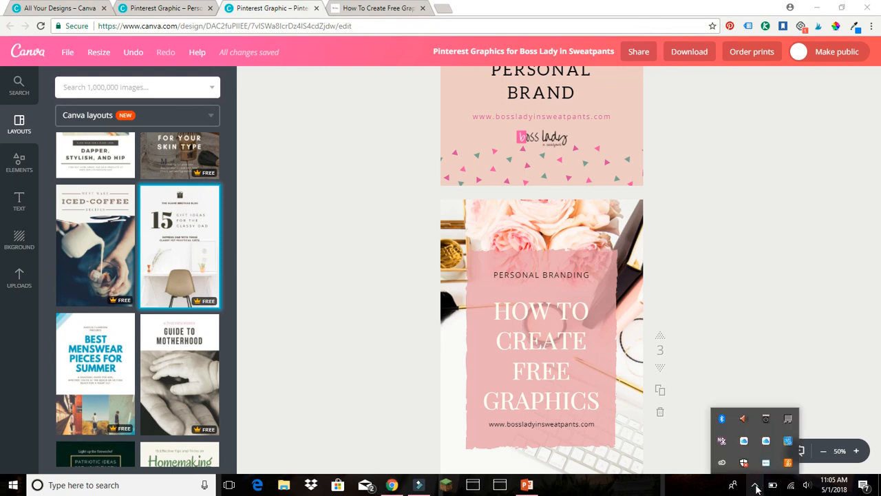
right_click(765, 465)
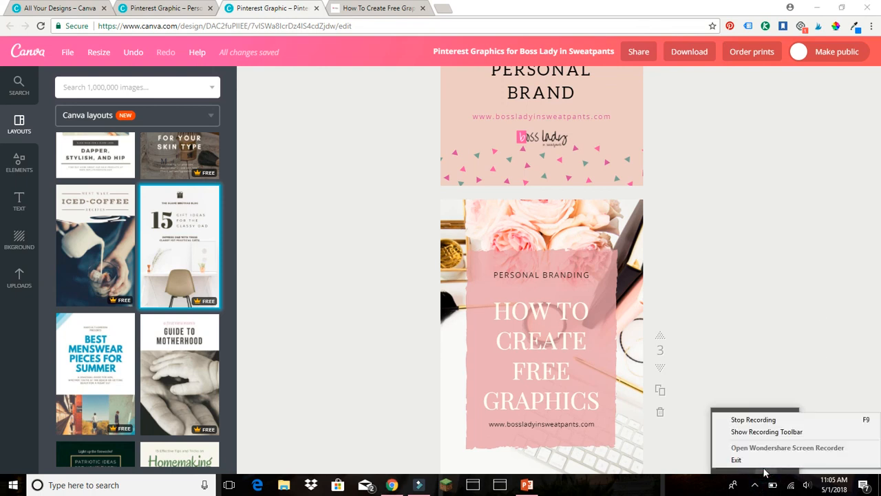